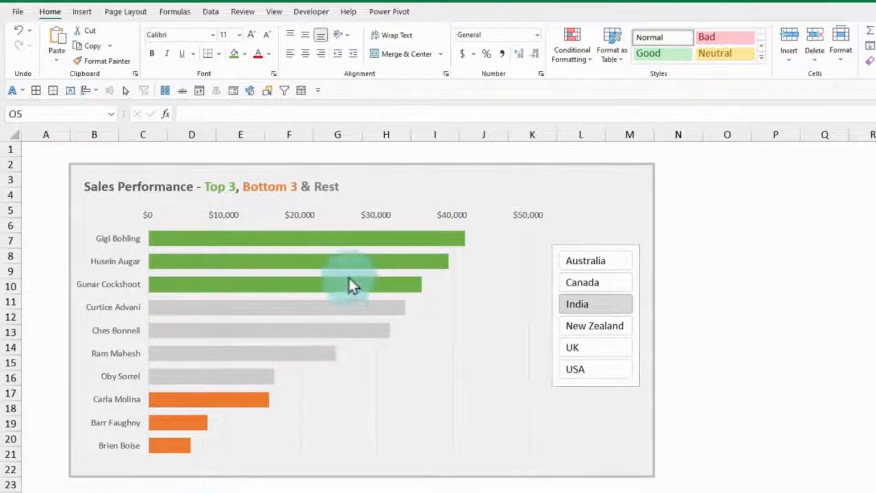
Step: Filter the finished Level 3 chart first by India and then by Canada to examine its dynamic title and callouts
mouse_move(349, 279)
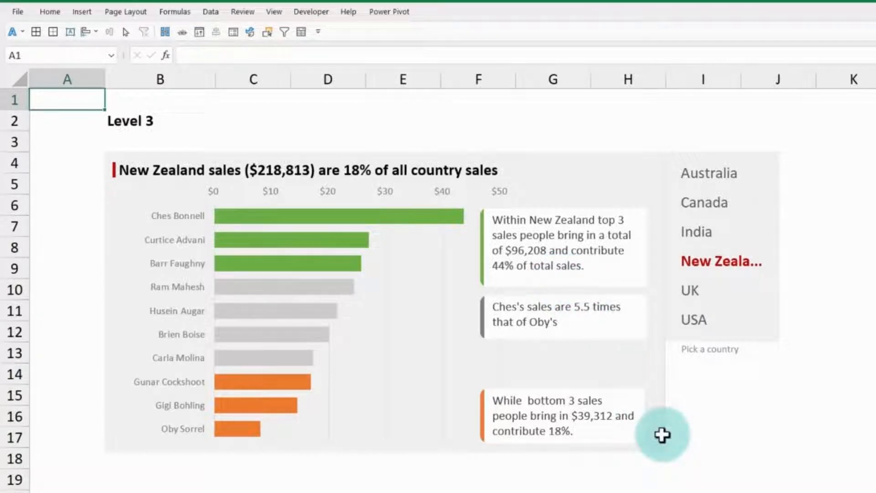
left_click(697, 233)
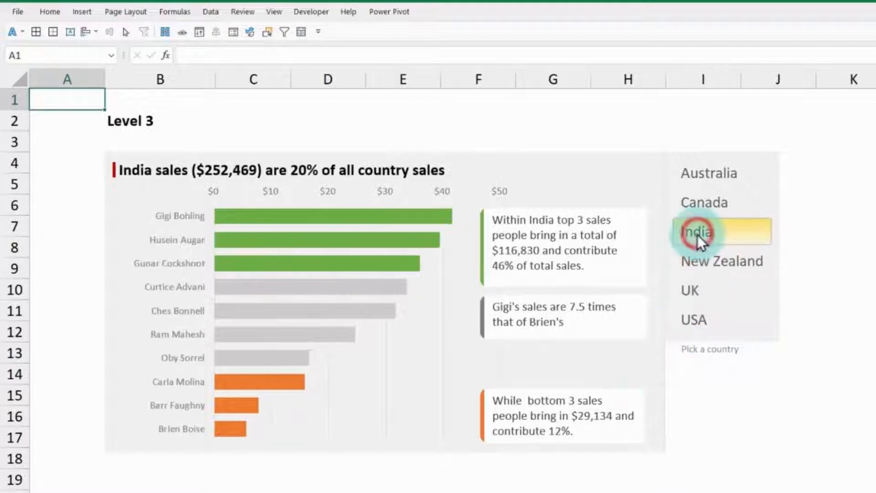
left_click(708, 206)
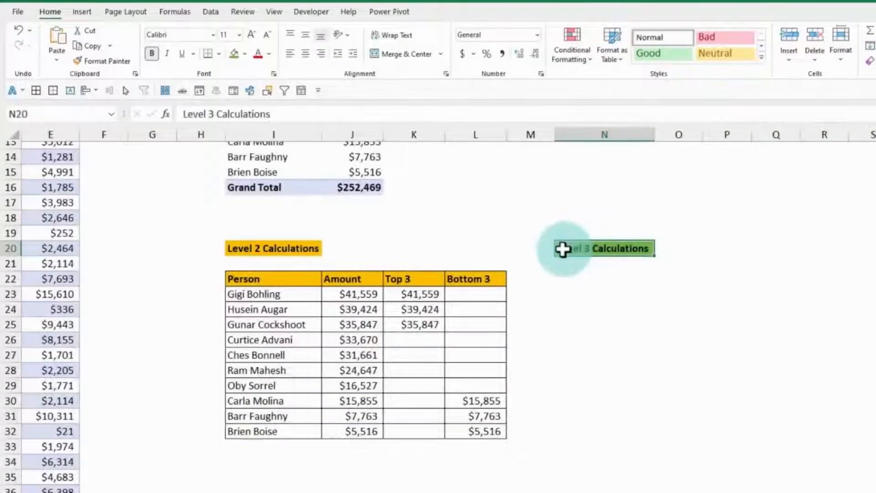
Step: Enter the label "Total sales of selected country" in N22 under the Level 3 Calculations heading
left_click(578, 269)
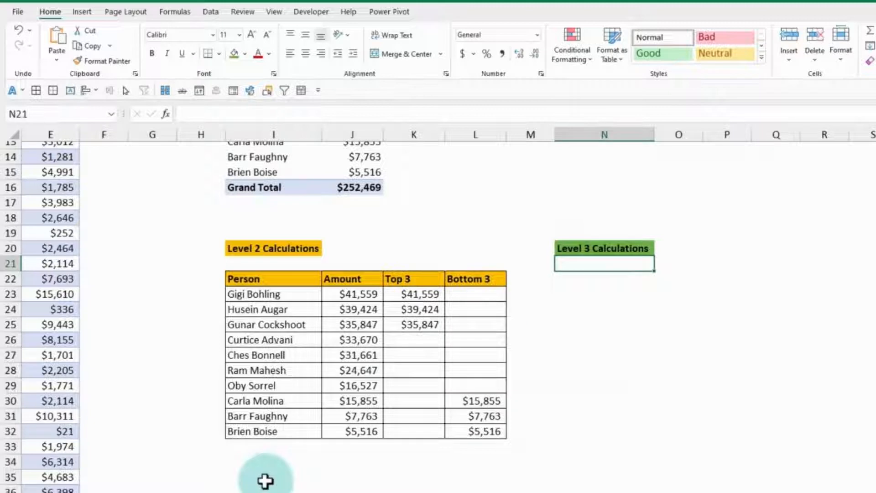
key("Down")
type("Total sales")
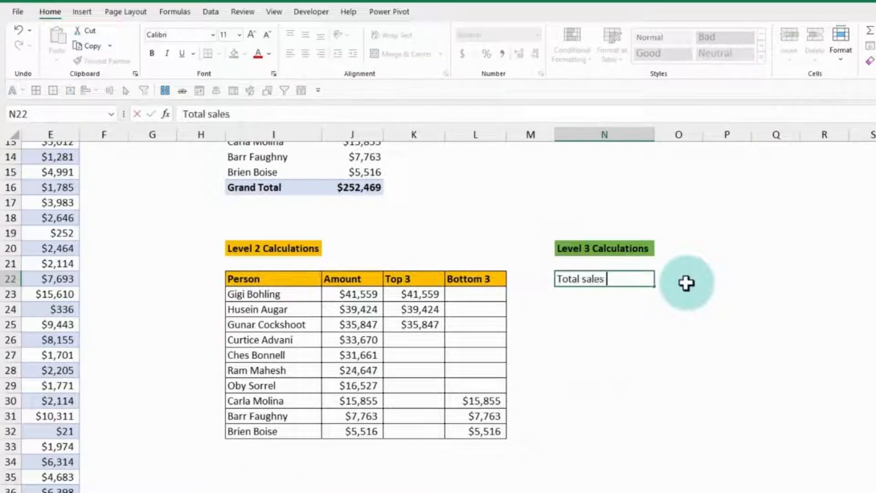
type(" of selected co")
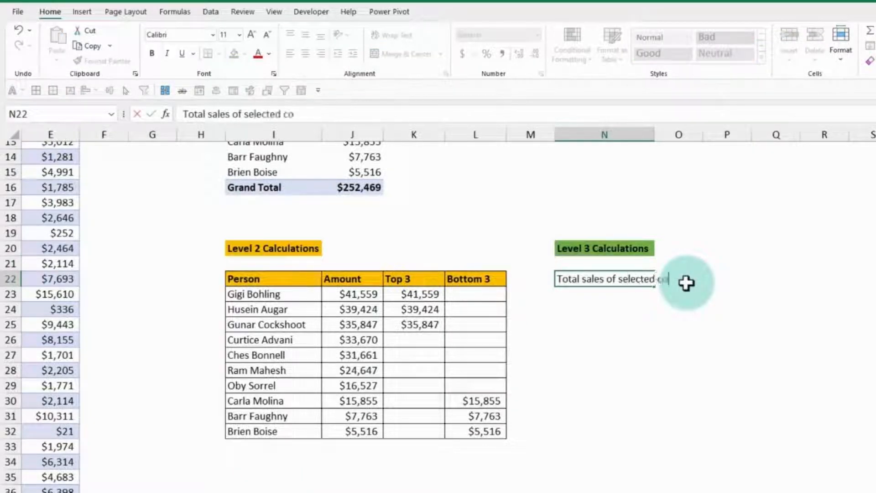
type("untry")
key("Tab")
Step: Calculate the selected country's total in O22 by summing the Level 2 amounts in J23:J32
type("=s")
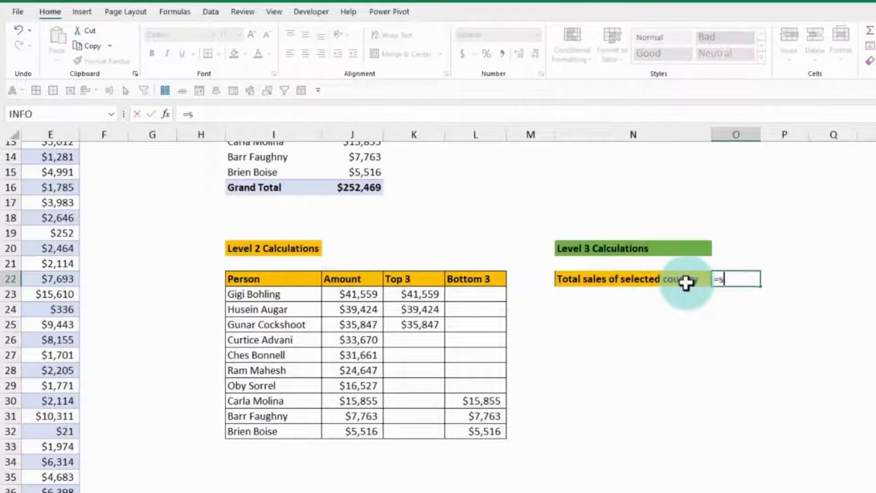
type("um")
key("Tab")
left_click_drag(354, 290, 360, 429)
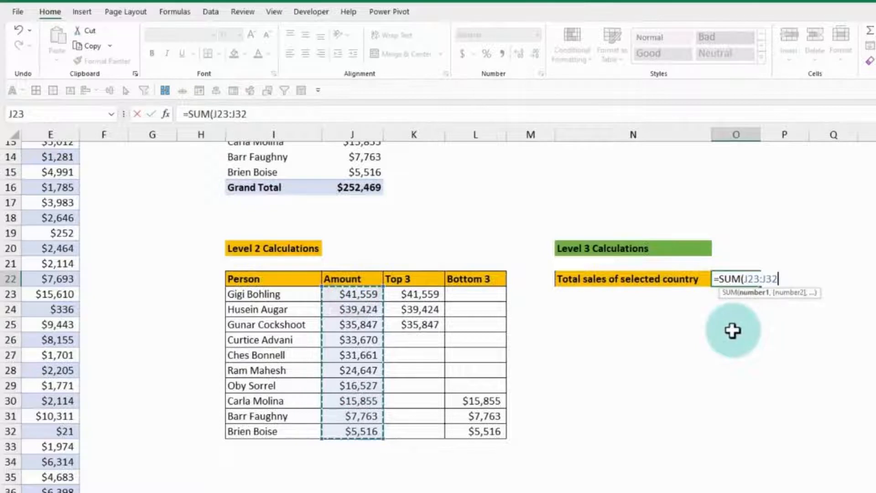
left_click(637, 310)
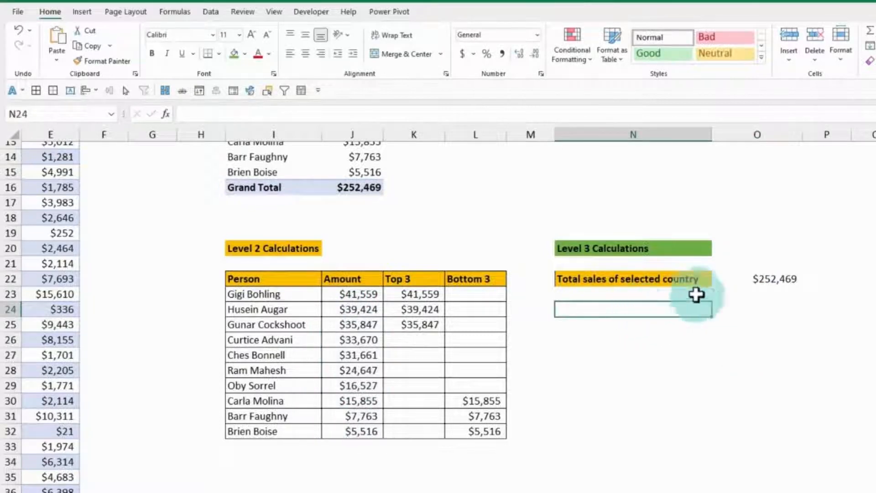
left_click(769, 276)
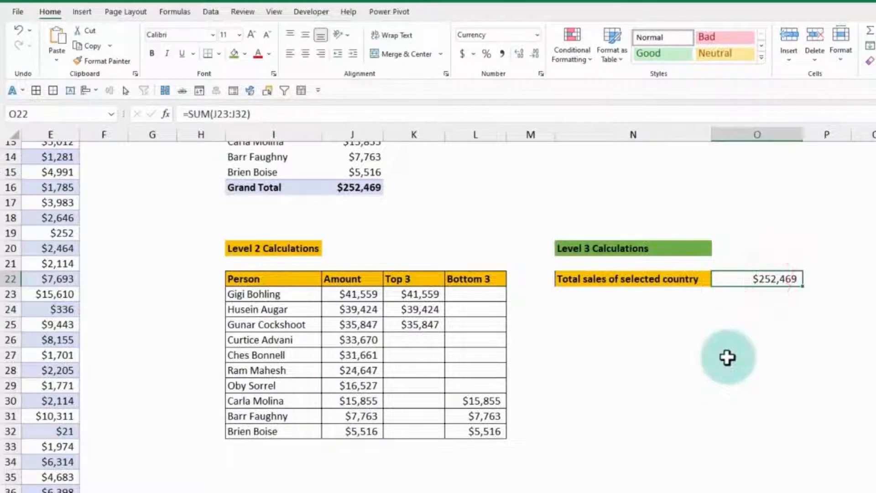
Step: Enter the label "All sales" in N24, below the selected-country total
left_click(613, 308)
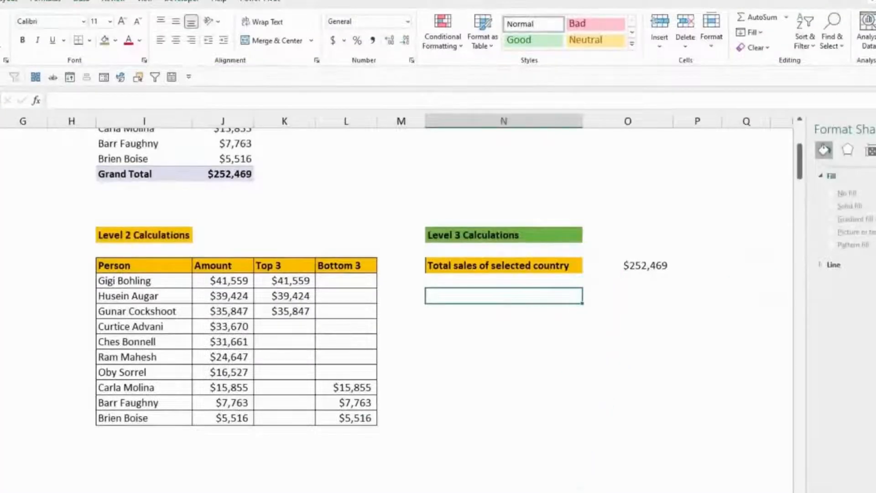
scroll(392, 301, "left", 3)
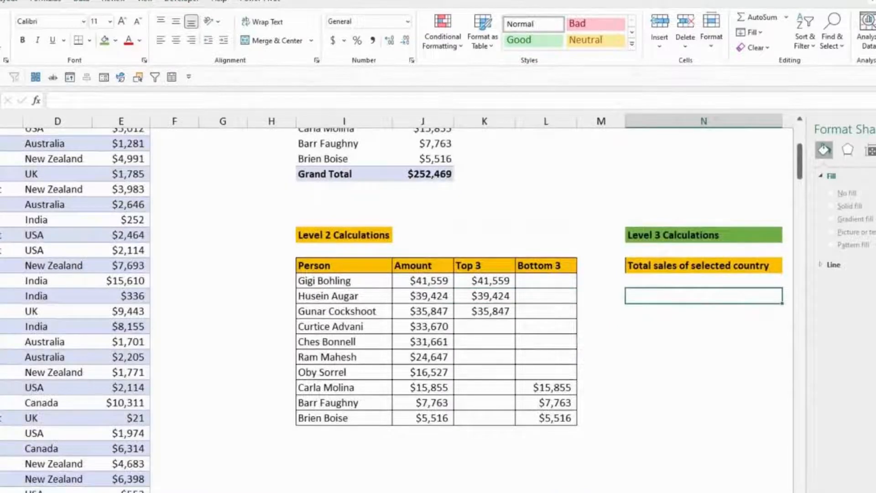
scroll(393, 301, "right", 1)
scroll(661, 450, "right", 3)
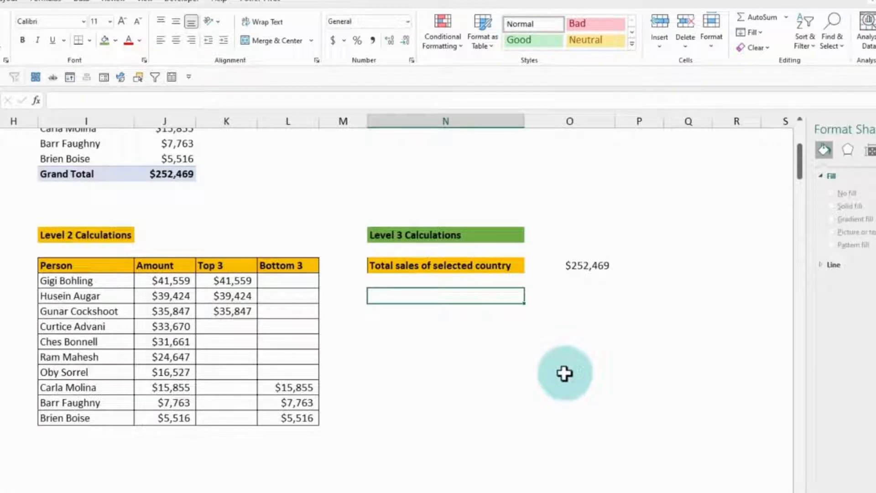
type("All sales")
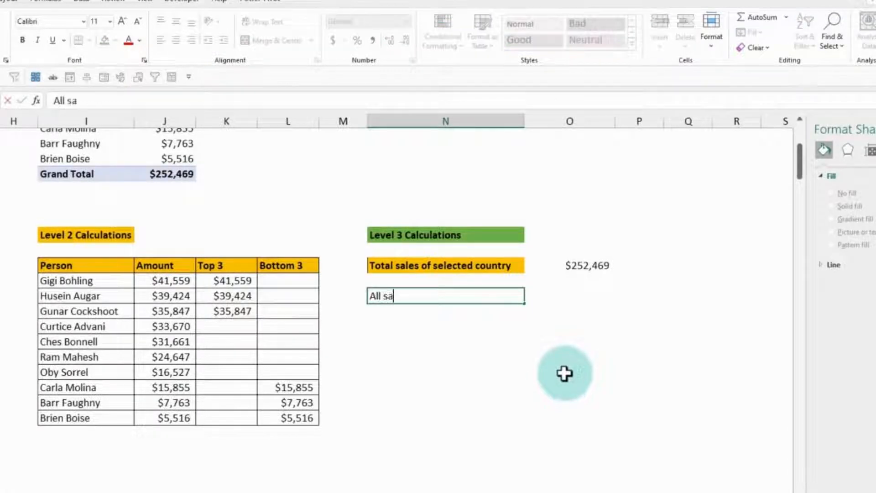
key("Tab")
Step: Calculate the all-country total in O24 with =SUM(Table1[Amount]), using the source table's Amount column
type("=sum")
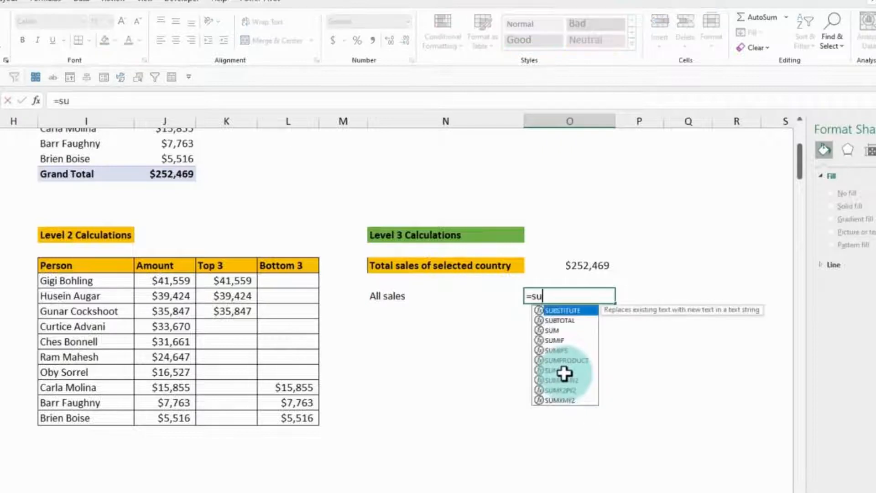
key("Tab")
scroll(129, 221, "up", 5)
scroll(129, 221, "left", 5)
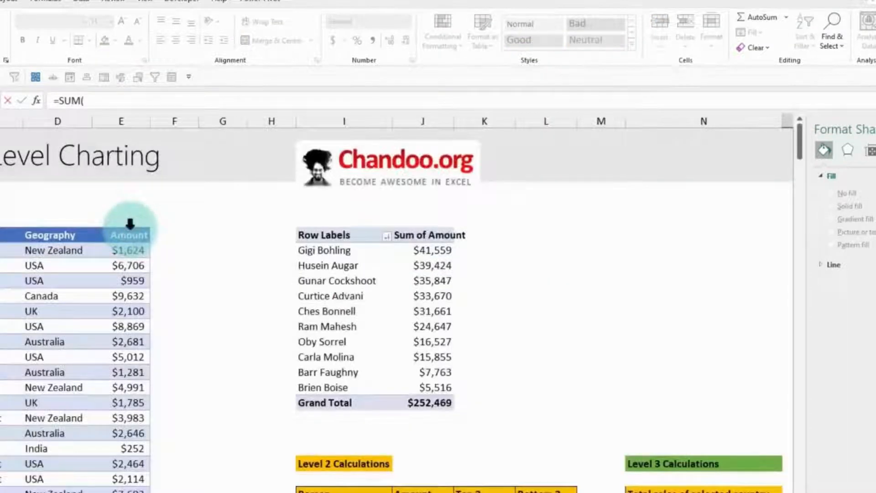
left_click(129, 224)
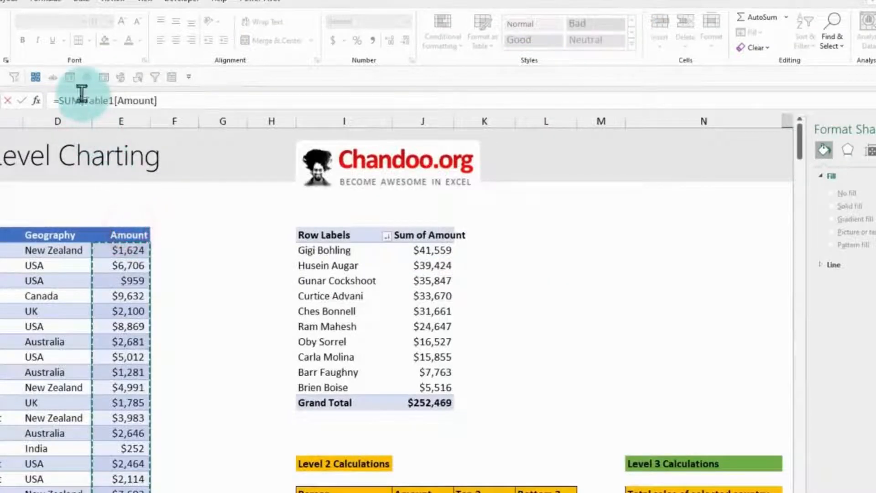
left_click(160, 99)
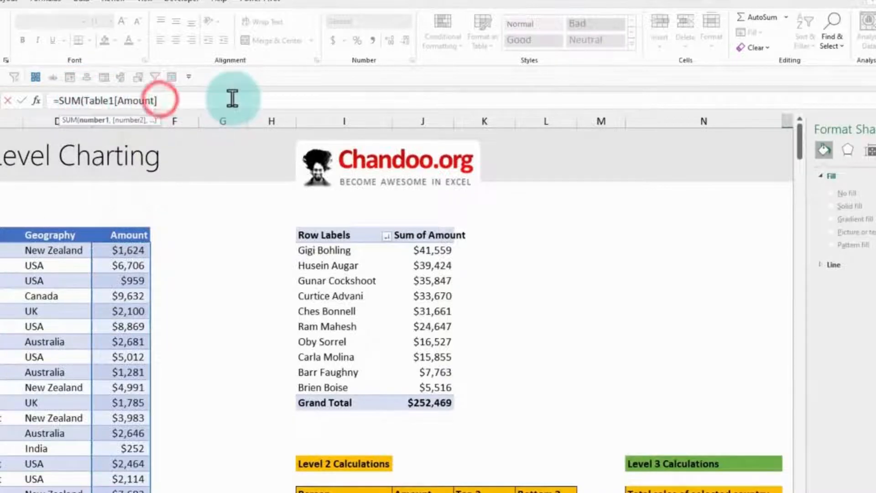
type(")")
key("Return")
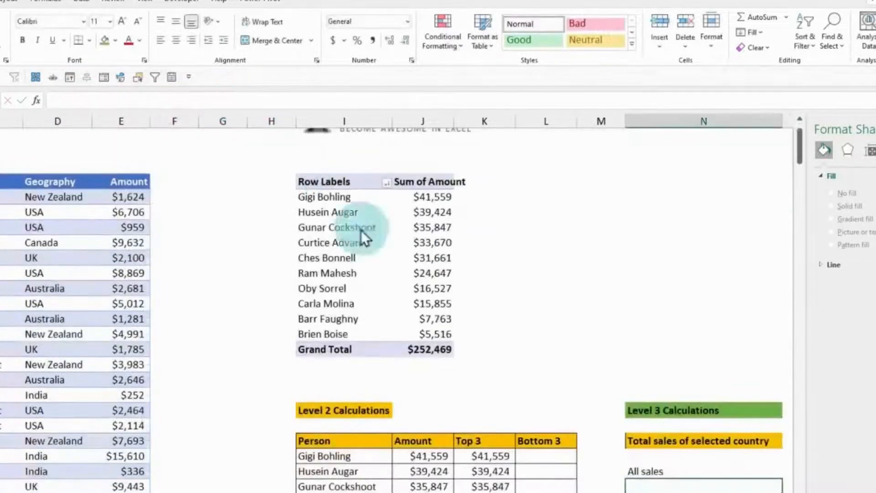
scroll(604, 483, "right", 1)
left_click(763, 469)
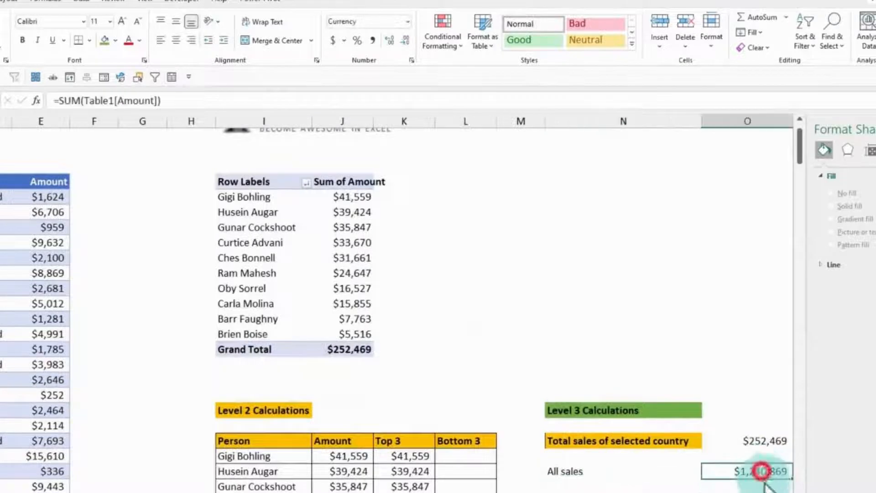
Step: Review the selected-country total in O22 against the all-sales total in O24
scroll(762, 470, "right", 2)
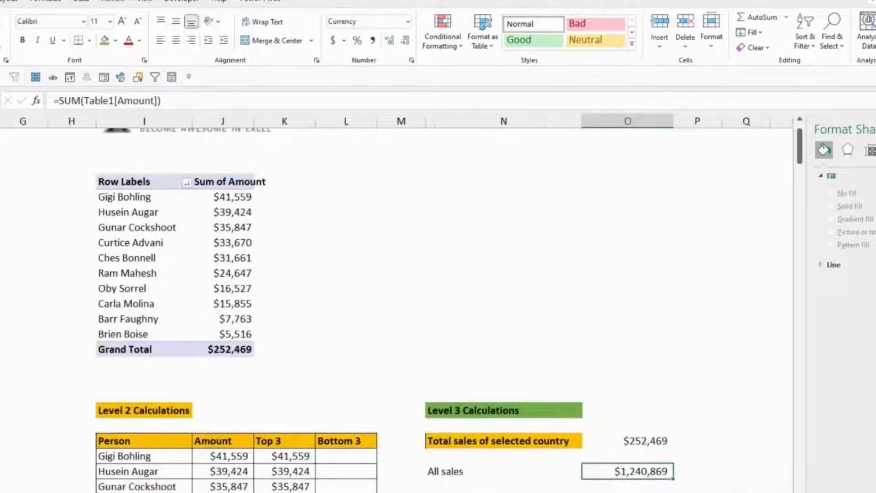
scroll(635, 481, "down", 2)
left_click(448, 408)
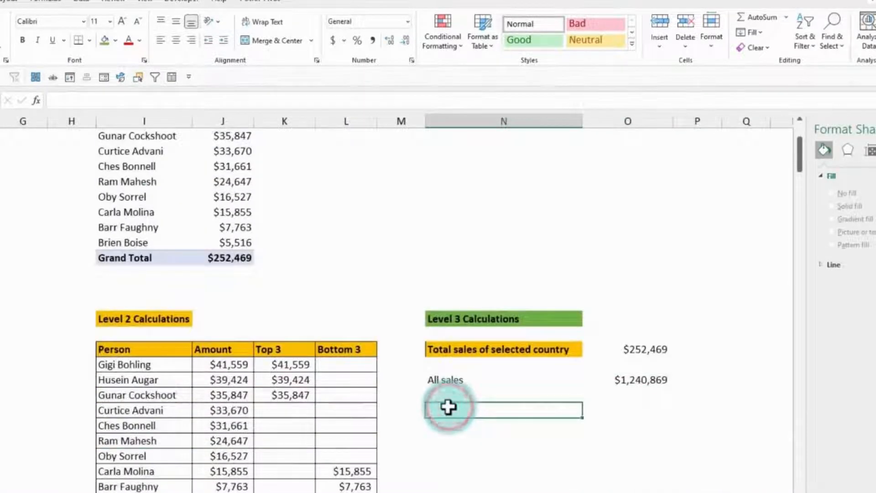
left_click(637, 351)
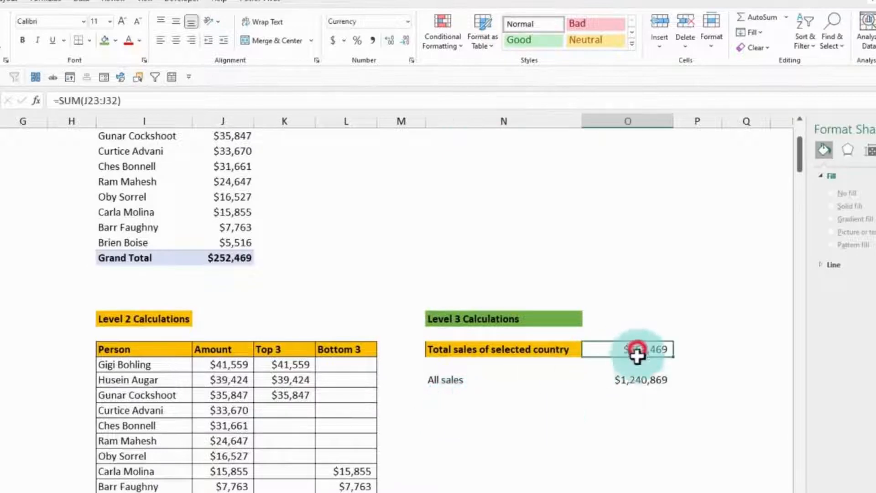
left_click(639, 379)
left_click(451, 410)
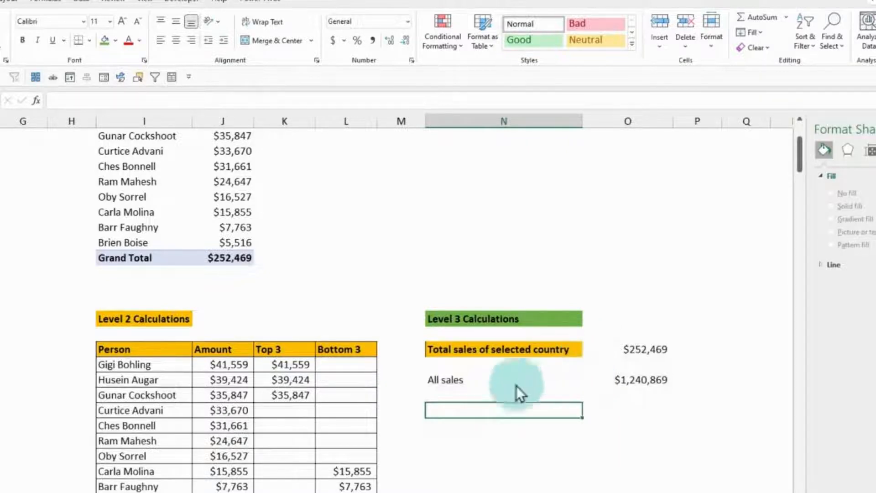
Step: Filter the Level 2 sales chart to Canada with the country slicer and return to the pivot table on the calculation sheet
left_click(132, 492)
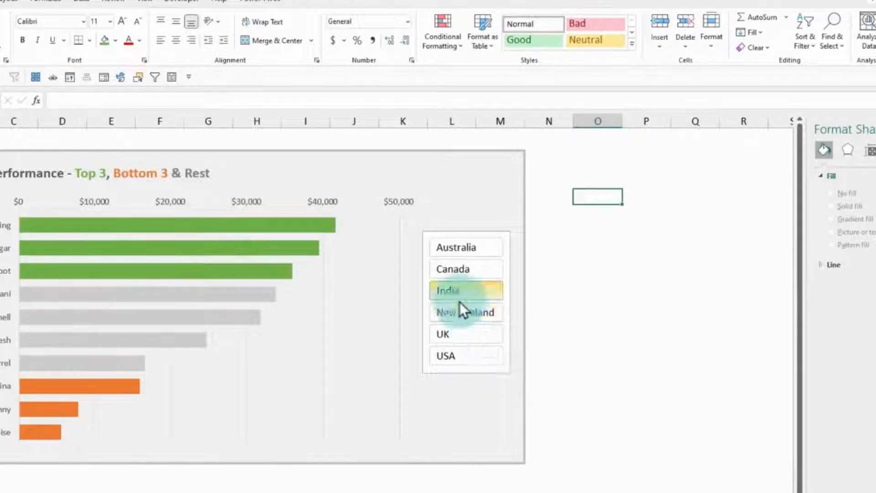
left_click(461, 270)
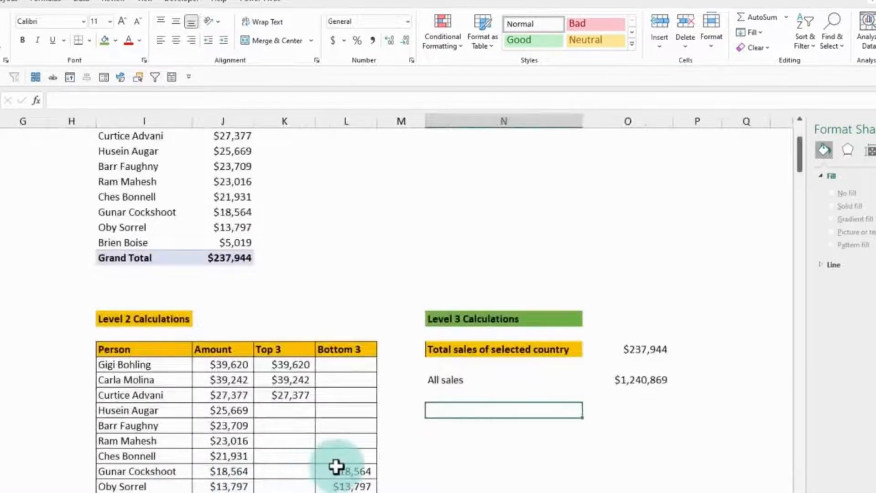
scroll(337, 466, "up", 2)
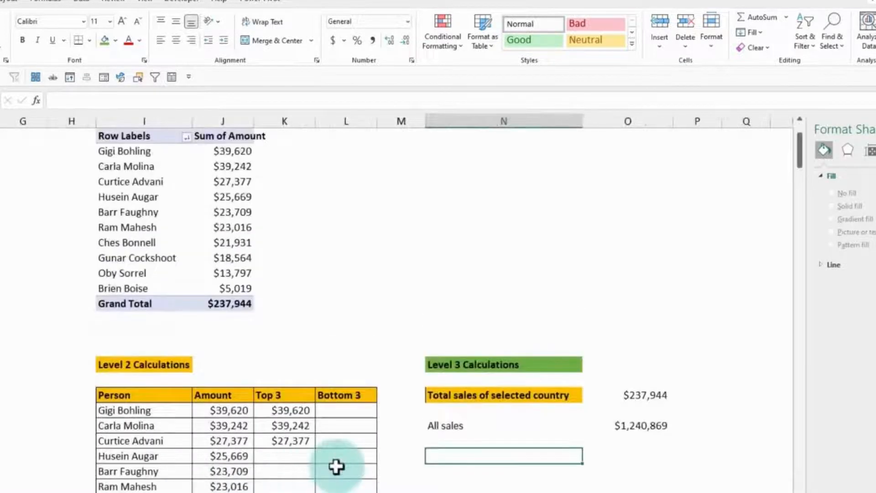
scroll(336, 466, "up", 1)
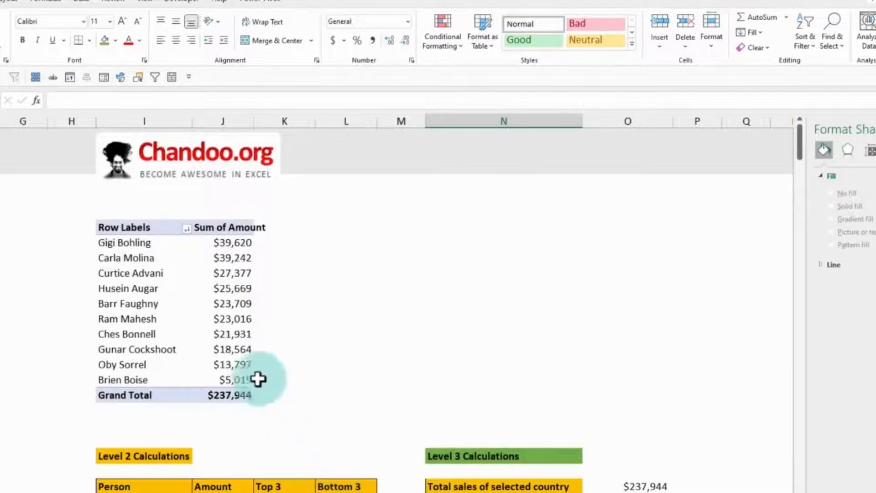
Step: Duplicate the sales person pivot table, including its Grand Total row, to N5 above the Level 3 calculations
left_click_drag(123, 227, 234, 395)
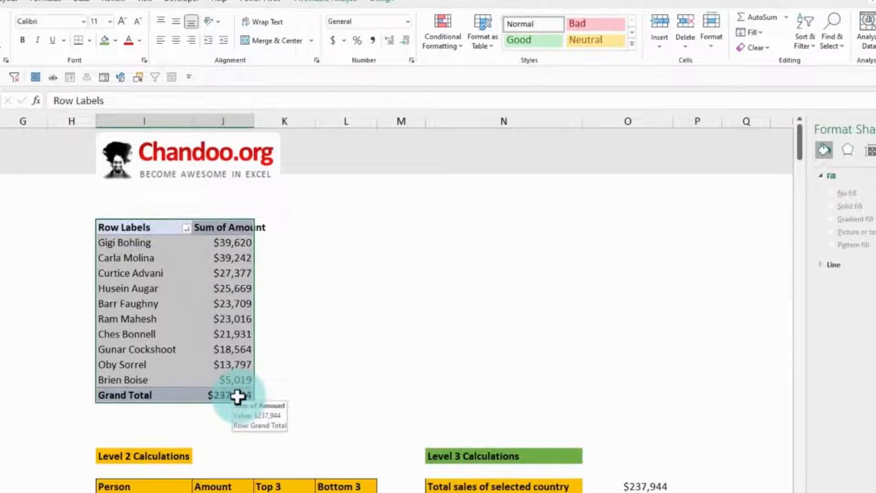
left_click_drag(119, 227, 224, 395)
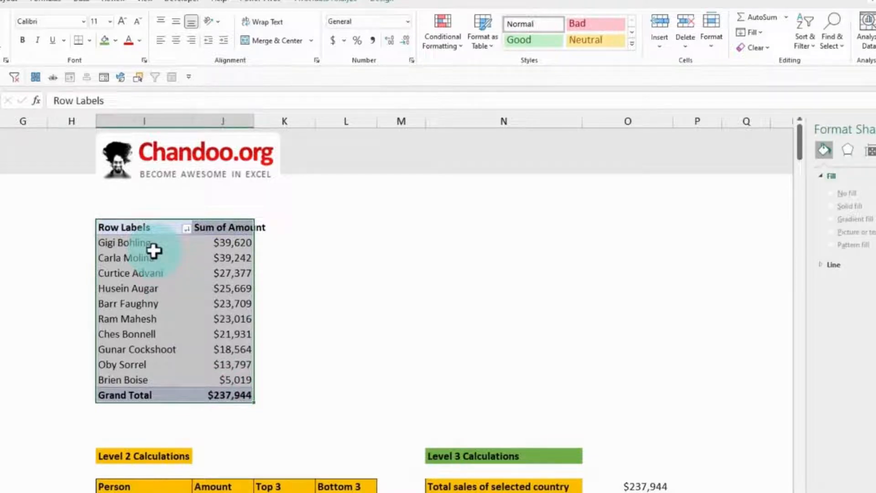
key("ctrl+c")
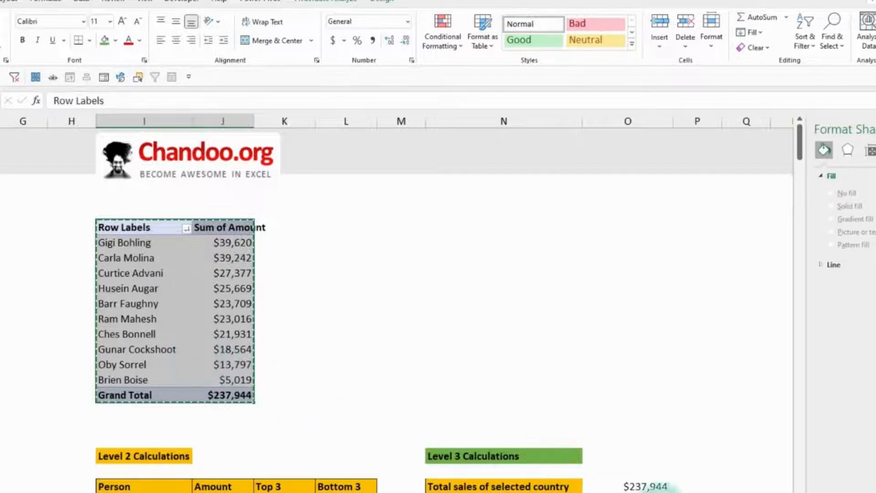
scroll(198, 361, "right", 3)
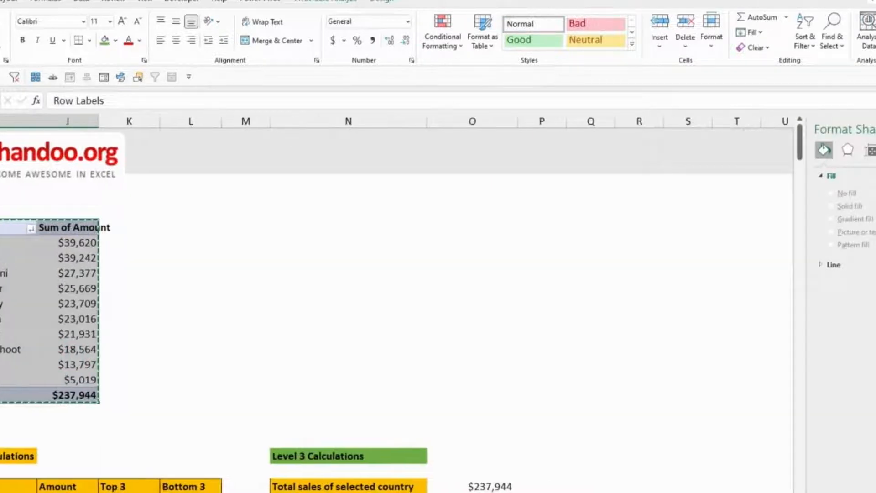
left_click(335, 223)
key("ctrl+v")
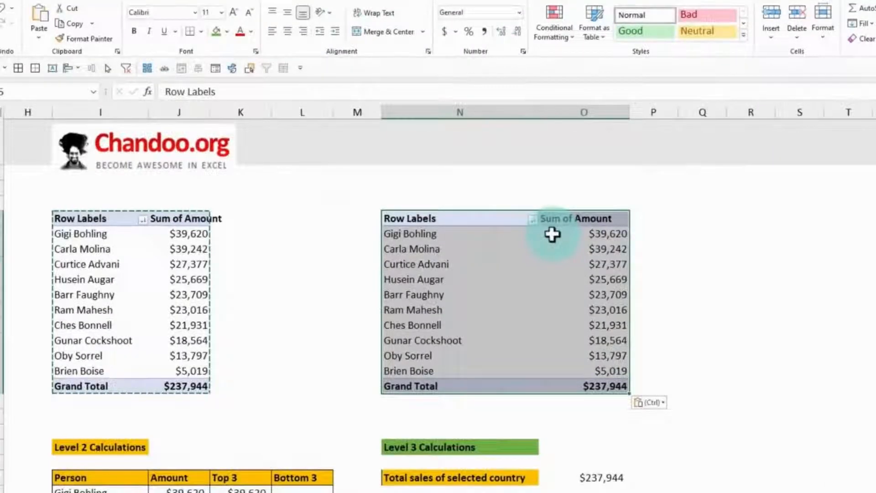
left_click(100, 235)
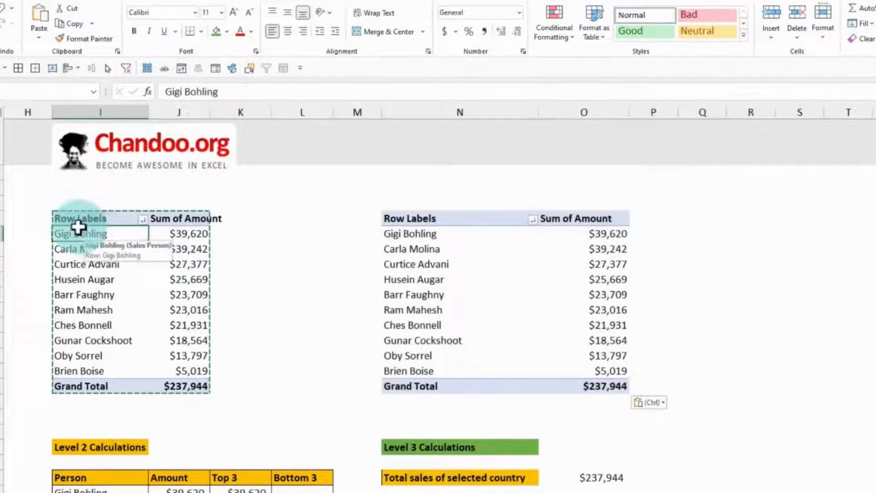
left_click(495, 239)
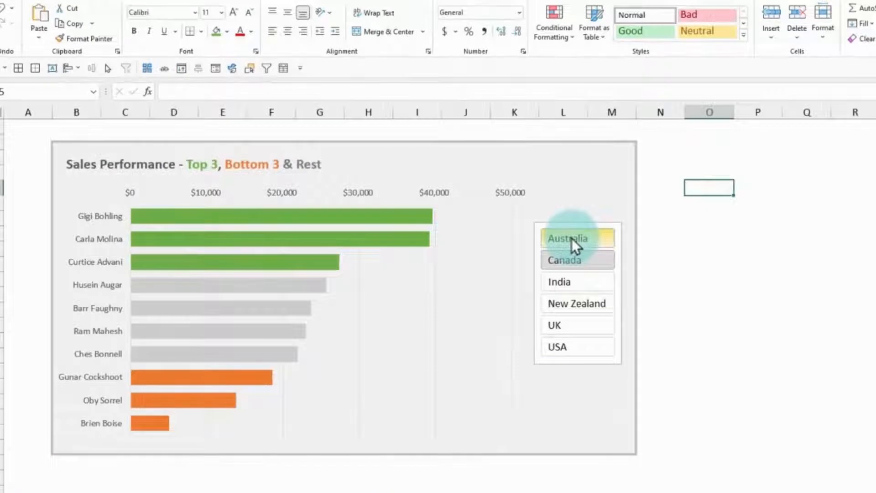
Step: Filter the sales chart to Australia and rebuild the N5 pivot table with only Geography in rows, removing Sales Person and Sum of Amount
left_click(571, 239)
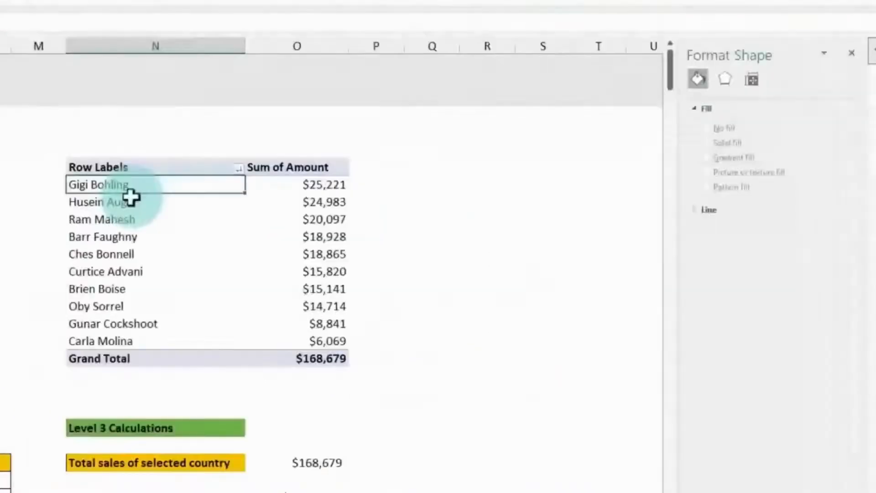
left_click(438, 246)
left_click(864, 74)
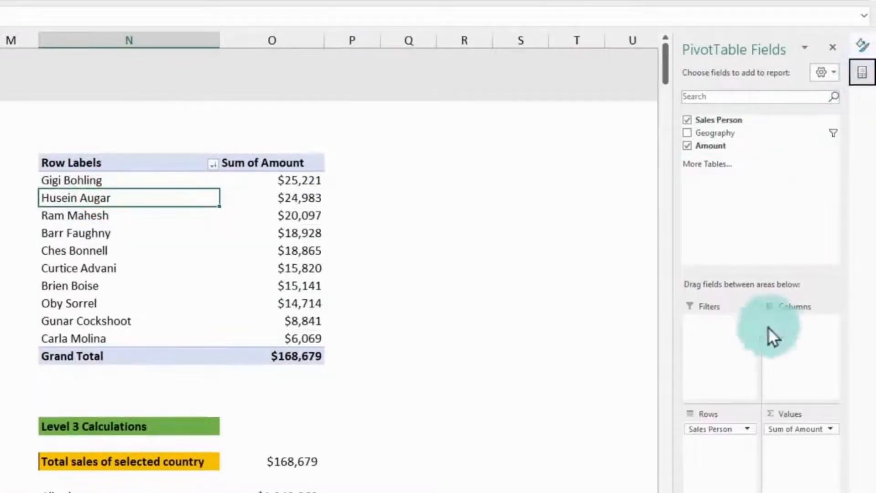
left_click_drag(727, 429, 603, 338)
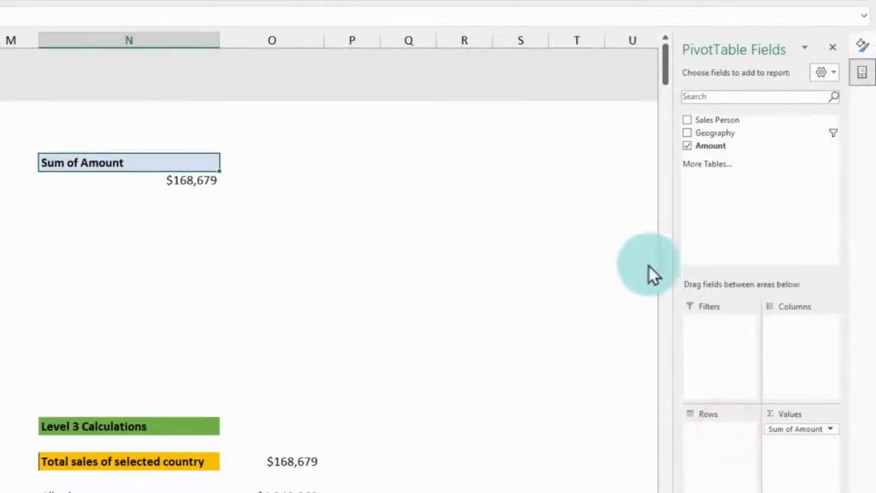
left_click_drag(724, 134, 722, 437)
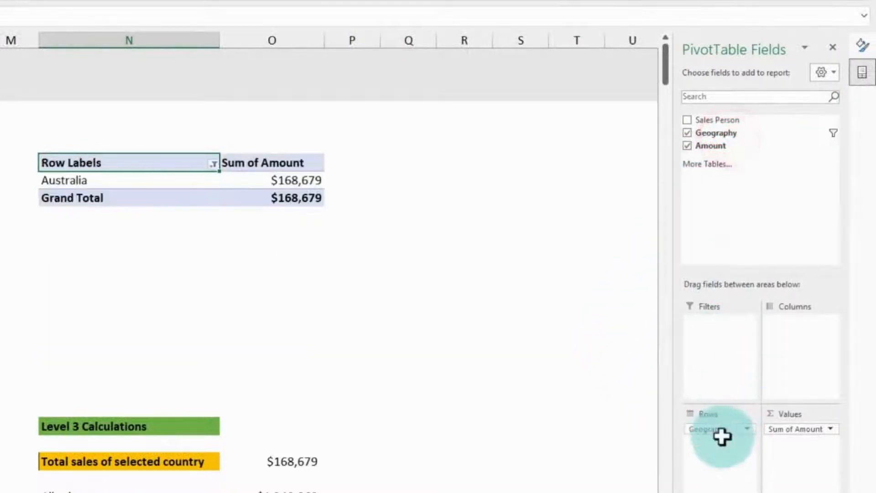
left_click_drag(817, 430, 557, 293)
left_click(86, 178)
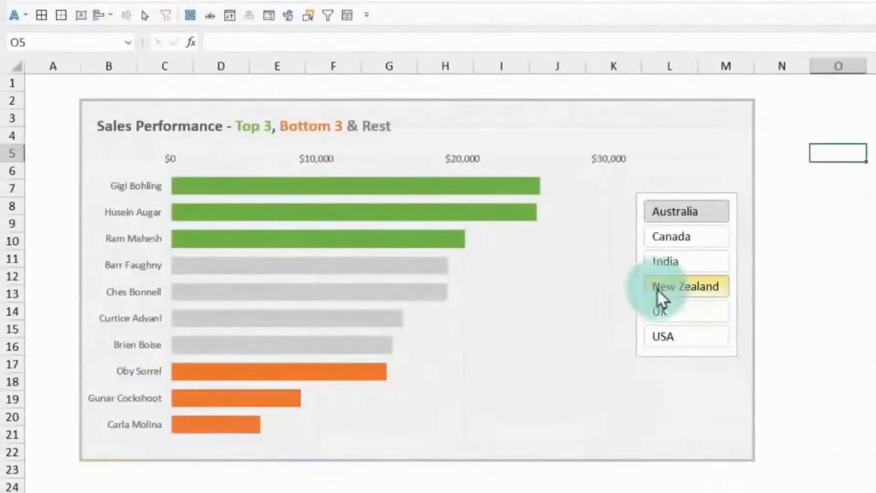
Step: Filter the sales chart to India and turn off grand totals and subtotals in the Geography pivot table at N5
left_click(698, 267)
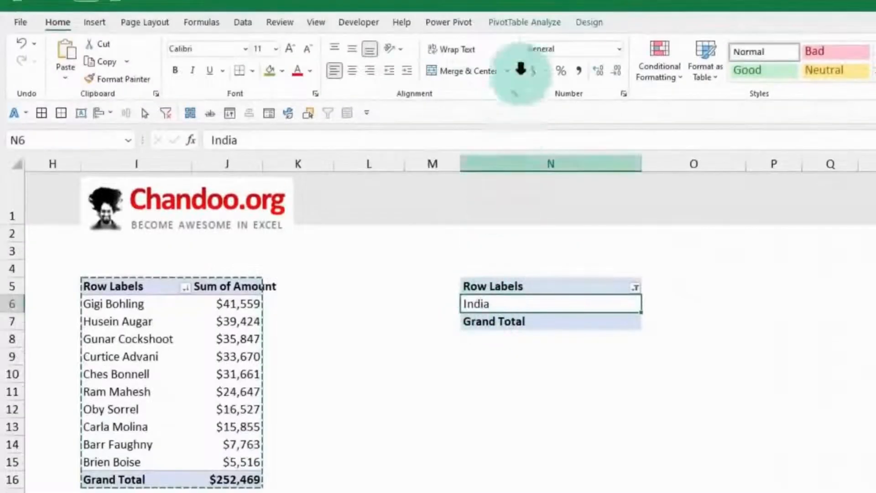
left_click(528, 22)
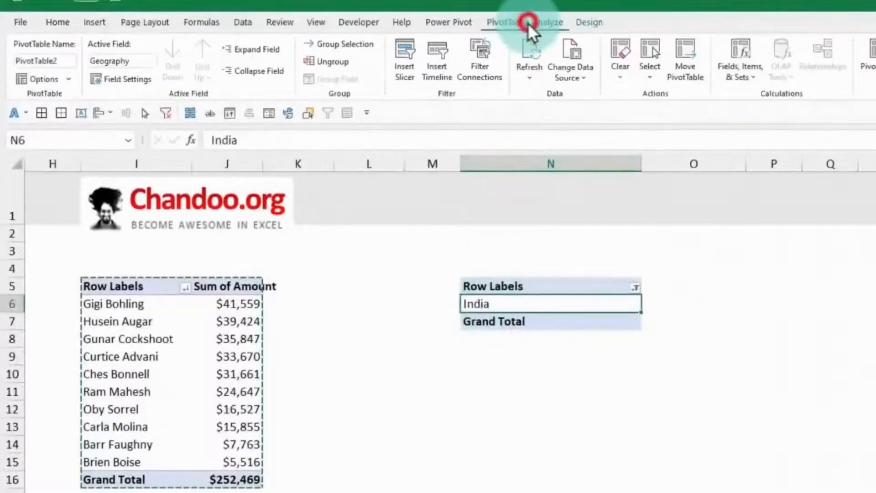
left_click(584, 23)
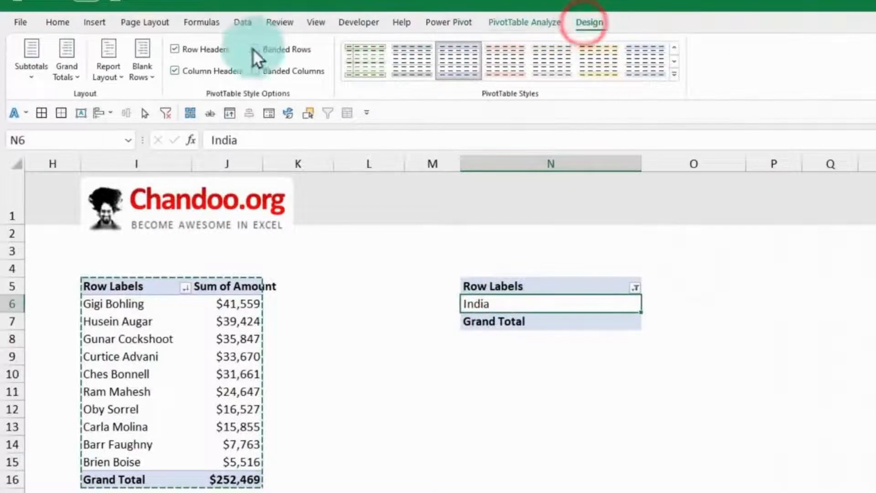
left_click(66, 68)
left_click(80, 103)
left_click(34, 74)
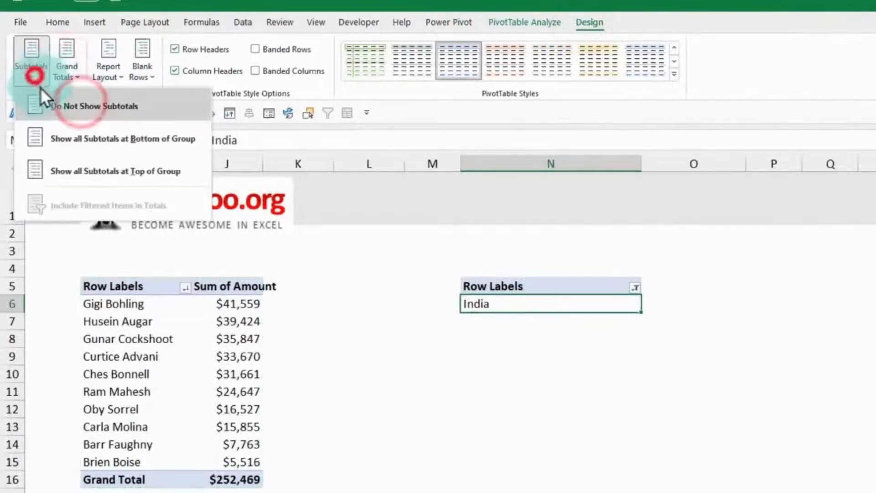
left_click(51, 106)
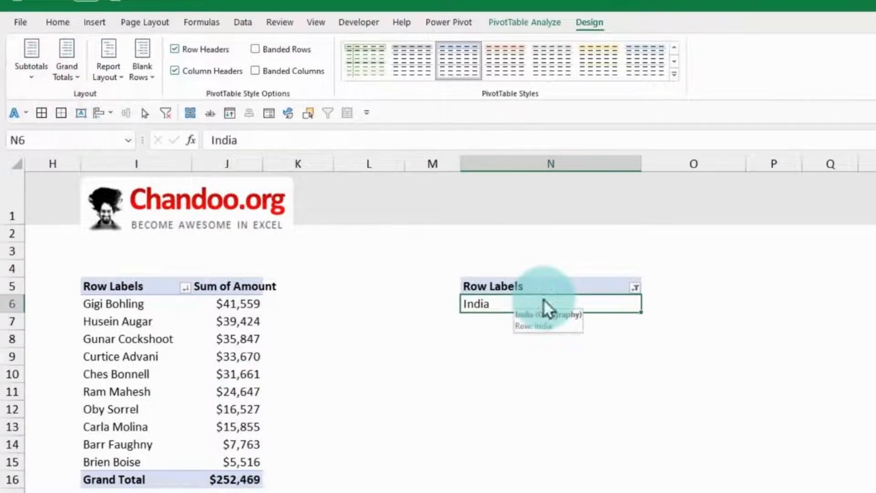
Step: Fill the country cell N6 of the Geography pivot table with orange
left_click(480, 302)
left_click(56, 22)
left_click(284, 70)
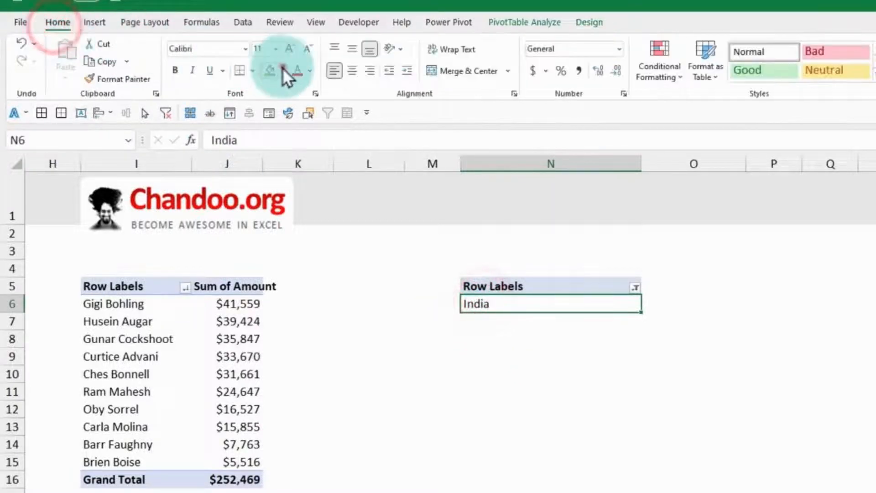
left_click(349, 105)
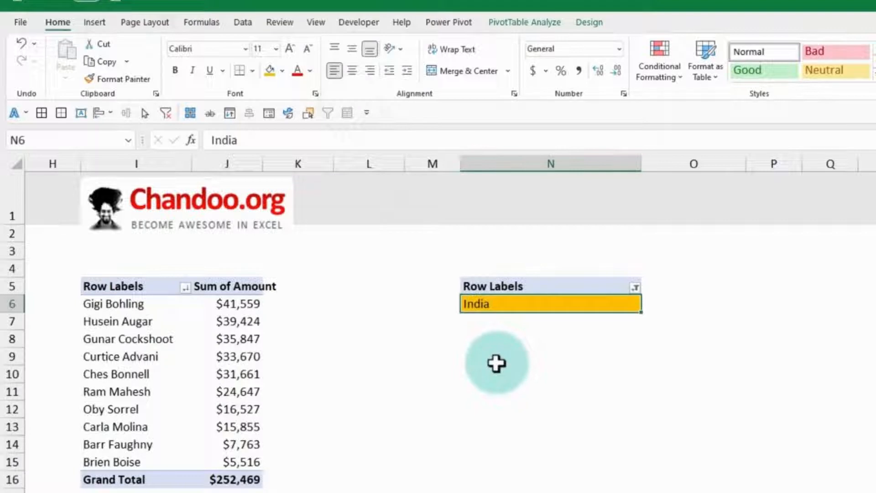
Step: Filter the sales chart to Australia, Canada, India and New Zealand together and review the countries listed in the Geography pivot table
left_click(283, 492)
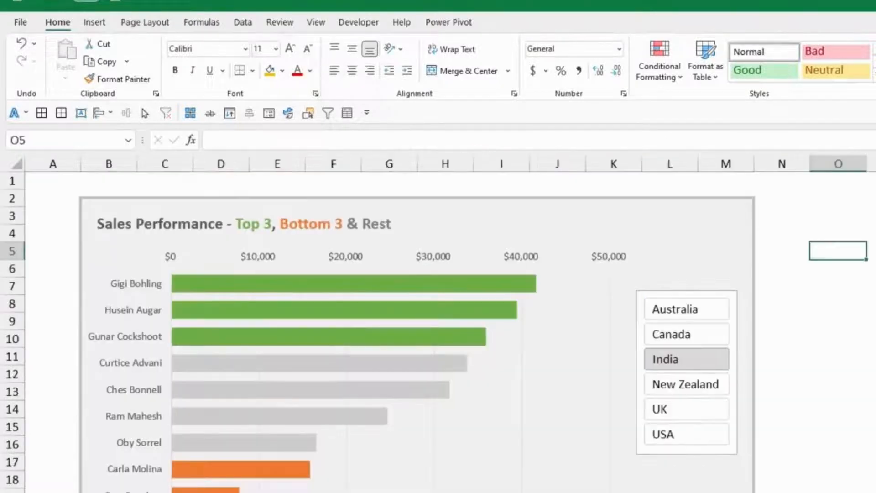
left_click_drag(699, 308, 694, 376)
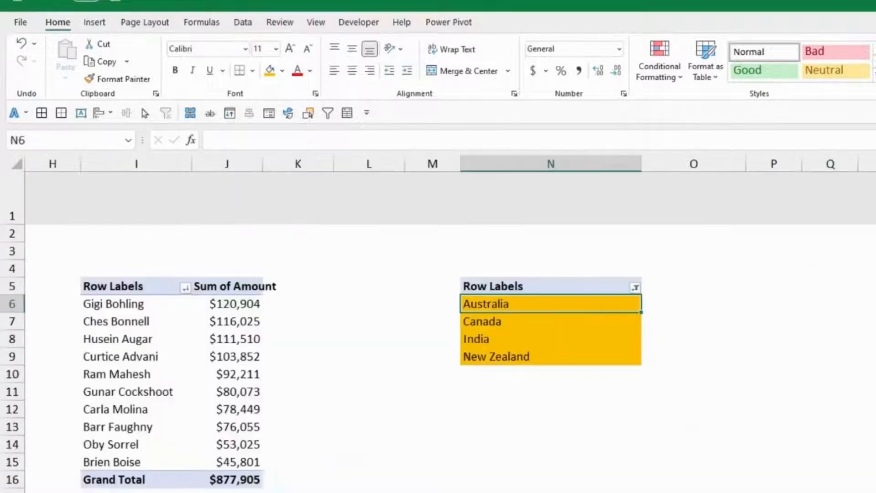
left_click(613, 491)
left_click(527, 305)
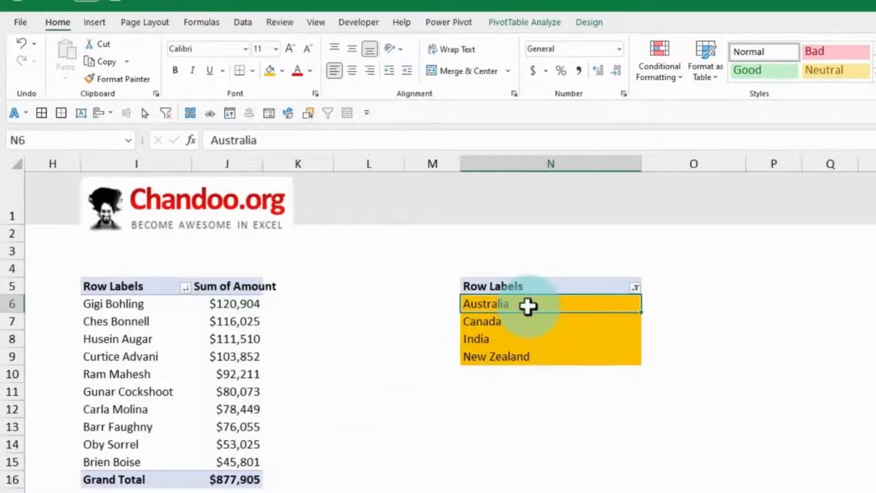
left_click_drag(525, 321, 521, 356)
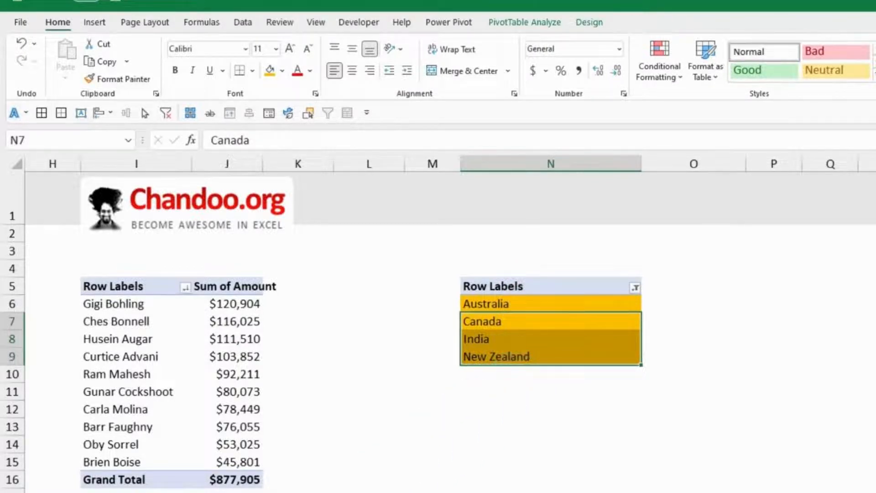
Step: Filter the sales chart to Australia only and check the country in N6 of the Geography pivot table
left_click(364, 492)
left_click(673, 311)
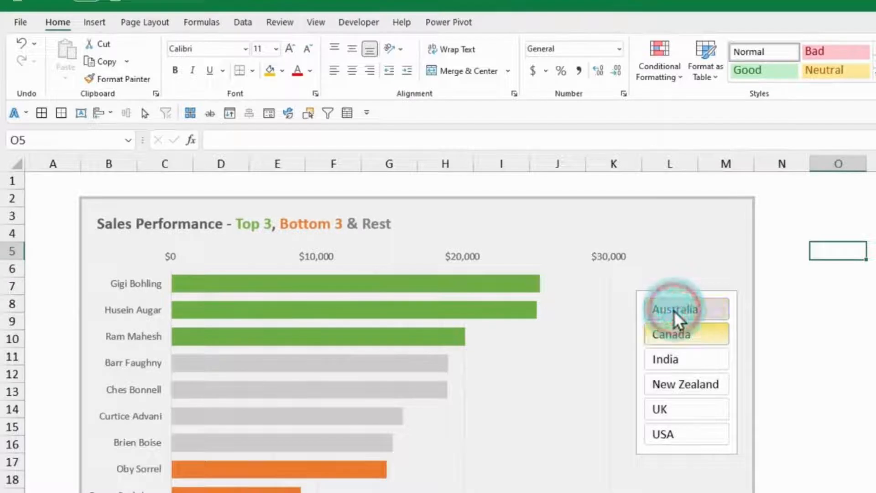
left_click(365, 492)
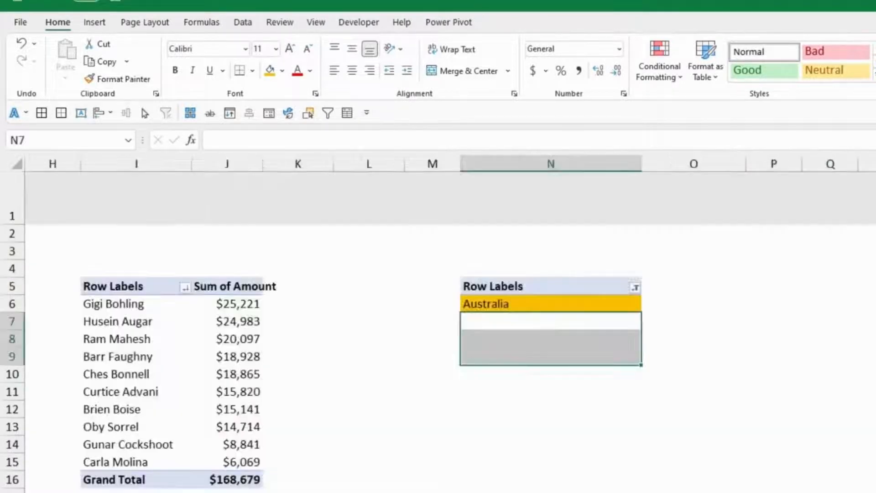
left_click(564, 305)
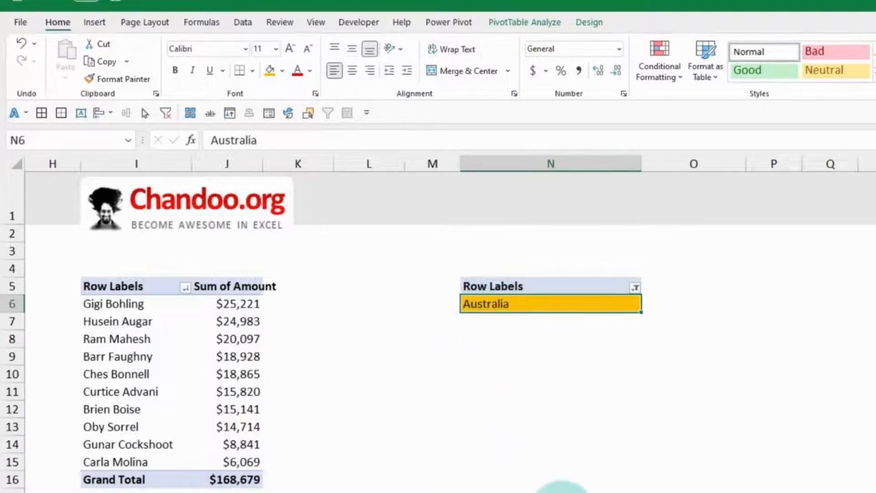
Step: Label N26 "Selected country" and link O26 to the pivot table's country with =N6
scroll(562, 491, "down", 2)
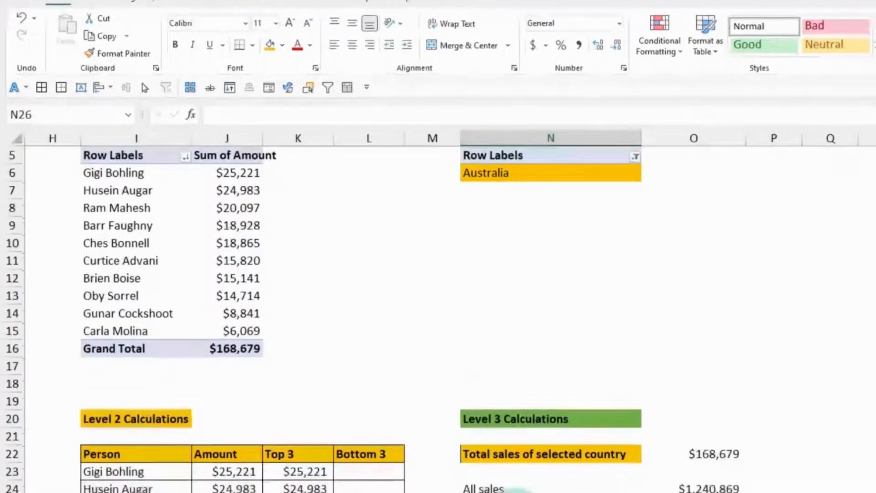
left_click(488, 369)
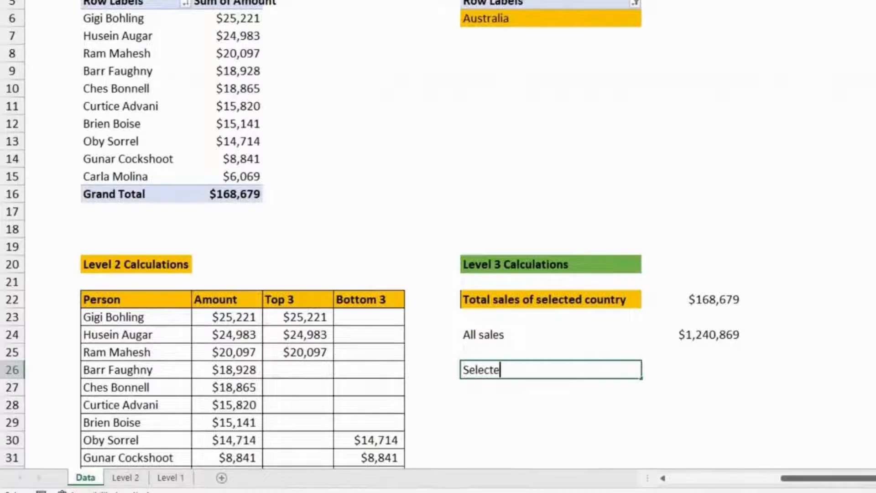
type("Selected country")
key("Tab")
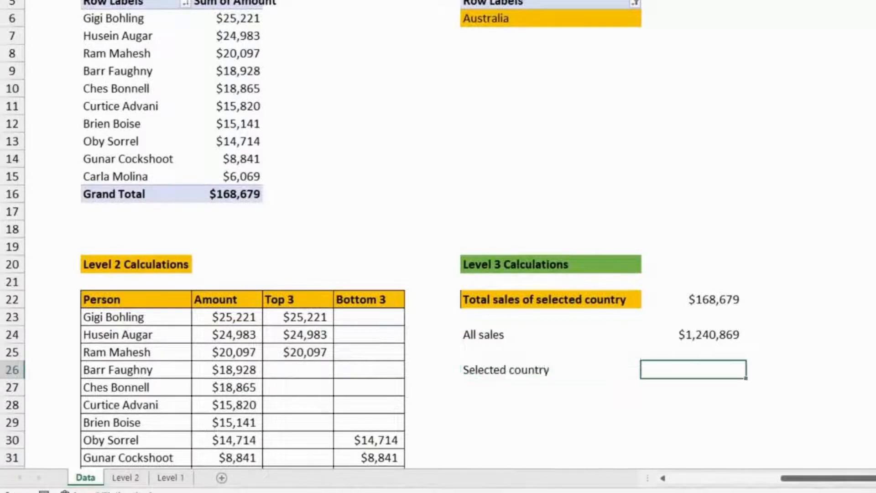
type("=")
left_click(566, 18)
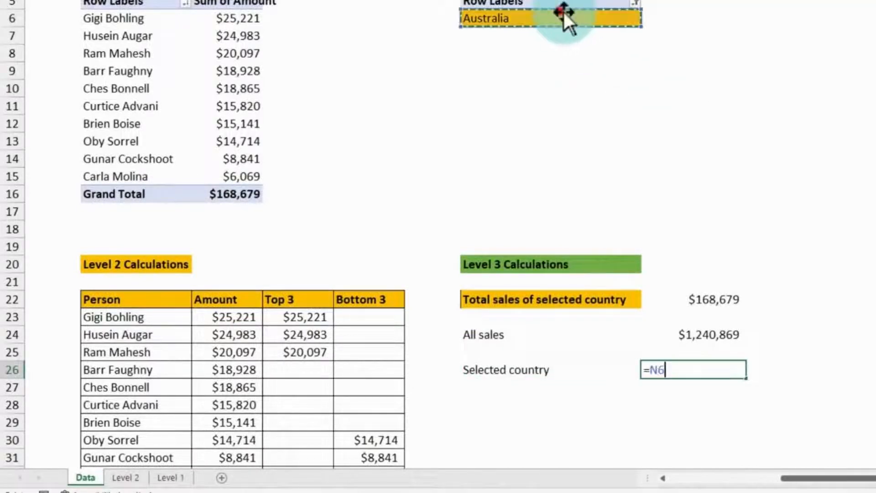
key("Return")
Step: Label N27 "Proportion" and calculate the selected country's share in O27 with =O22/O24, formatted as a percentage
scroll(438, 237, "down", 2)
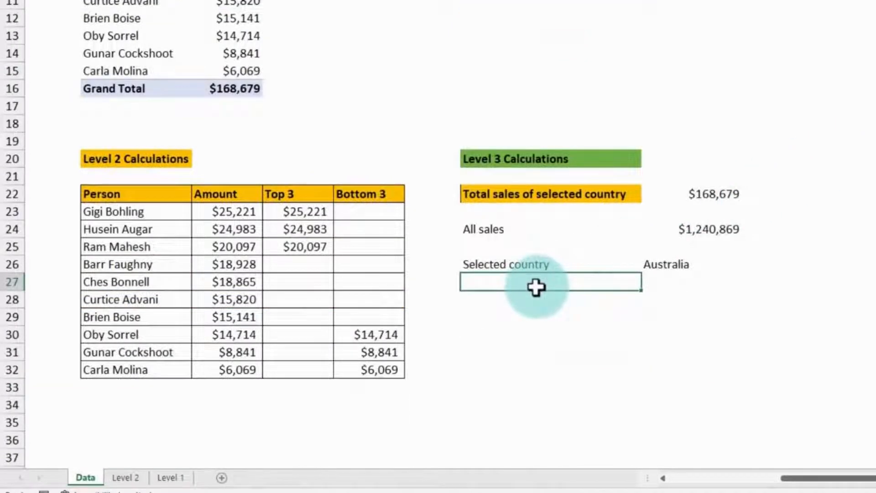
type("ortion")
key("Tab")
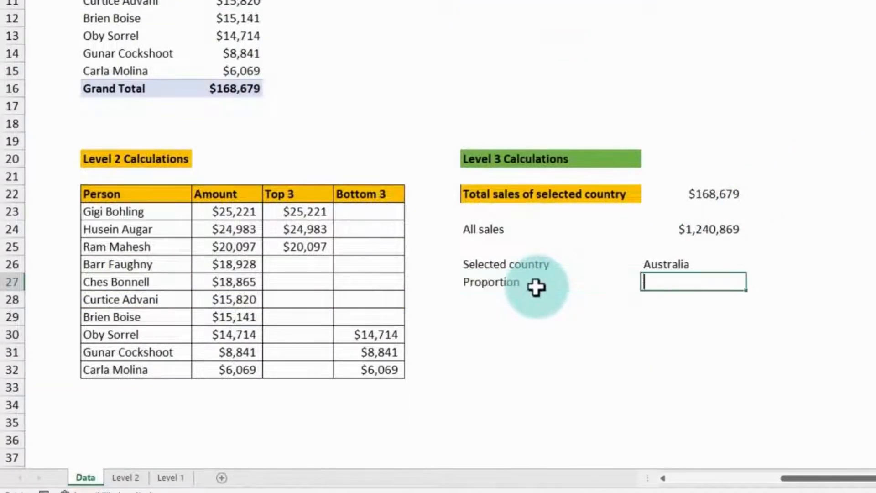
type("=")
left_click(723, 193)
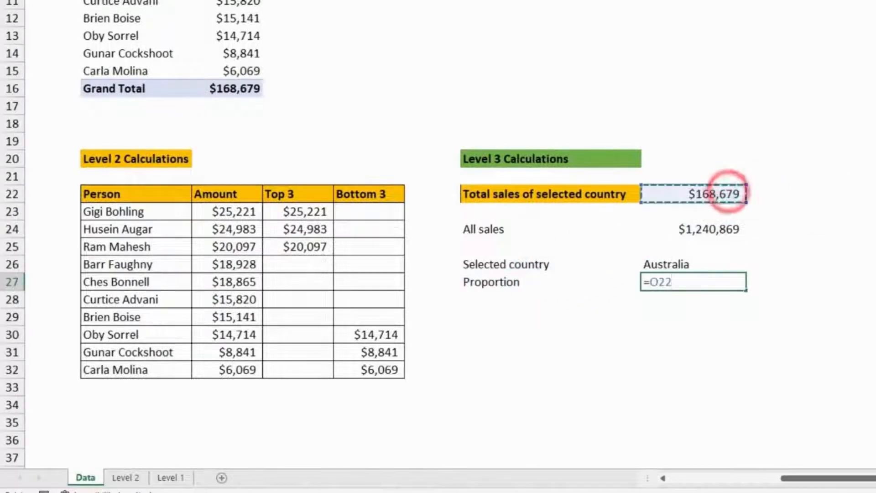
type("/")
key("Down")
key("Up")
key("Up")
key("Up")
key("Up")
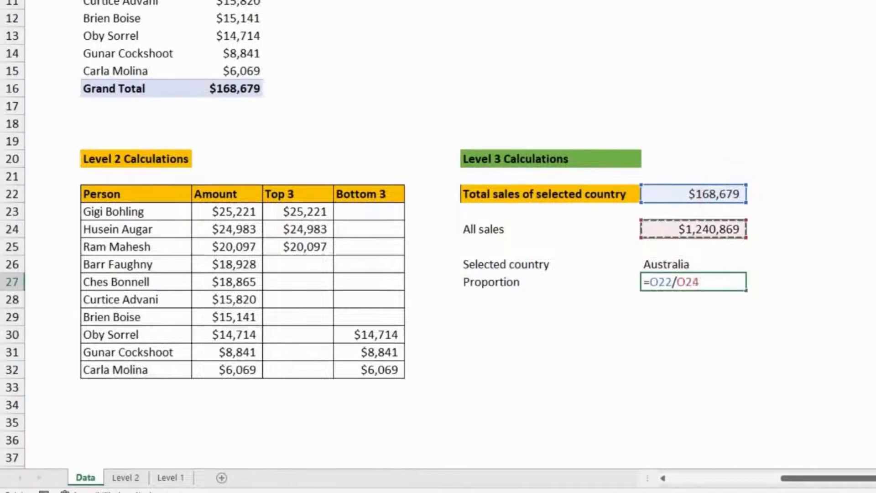
key("Return")
left_click(714, 279)
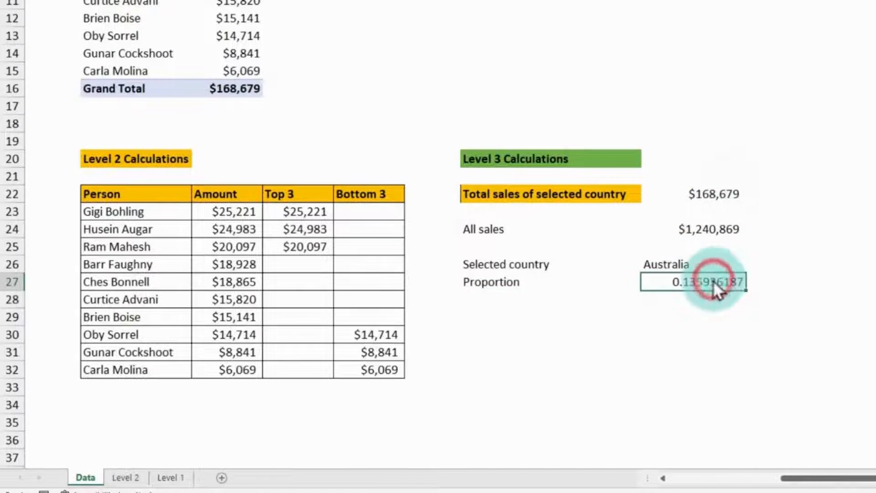
key("ctrl+shift+5")
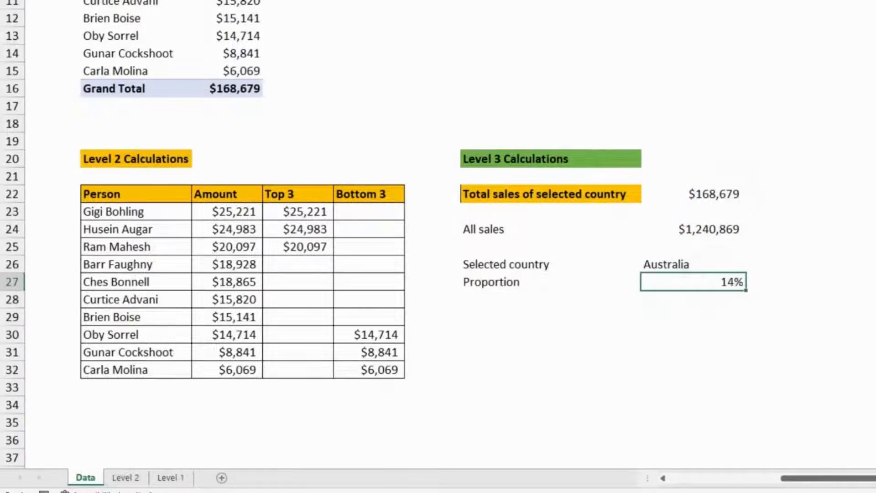
Step: Label N29 "Chart title" below the proportion in the Level 3 calculations
left_click(484, 320)
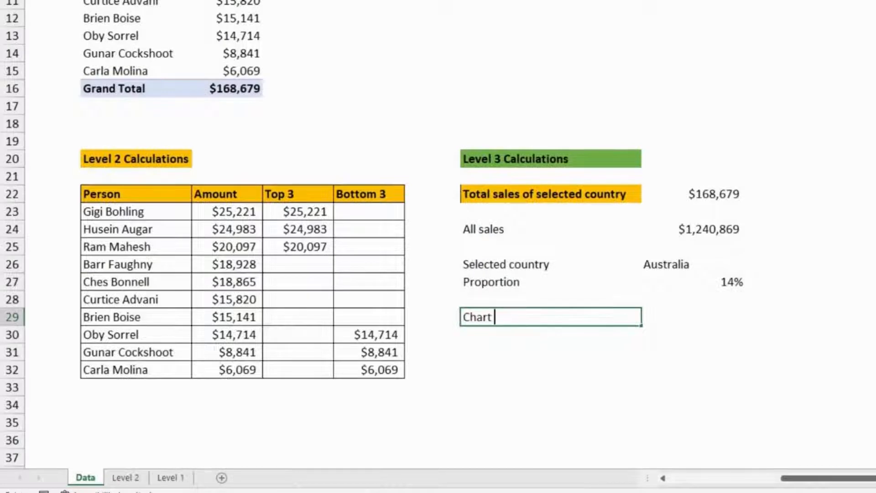
type("Chart title")
key("Tab")
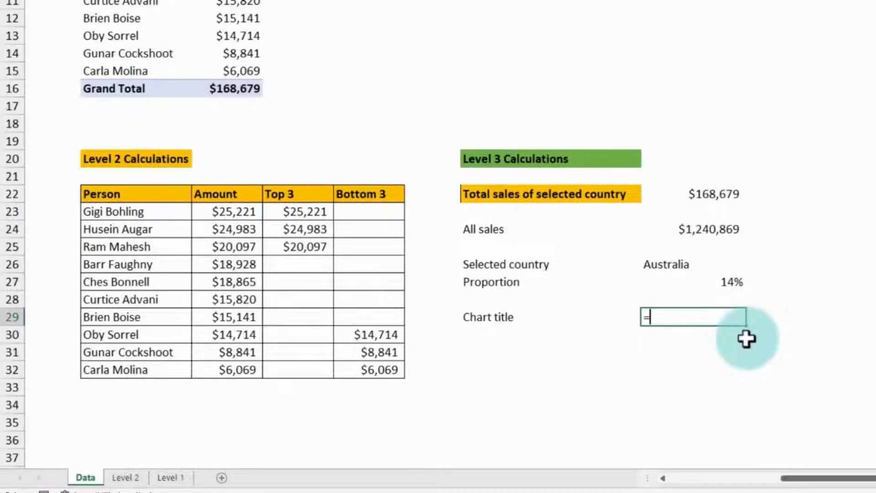
Step: Build the title text in O29 with =O26&" brings in "&O22&" and contributes "&O27&" of sales"
left_click(691, 264)
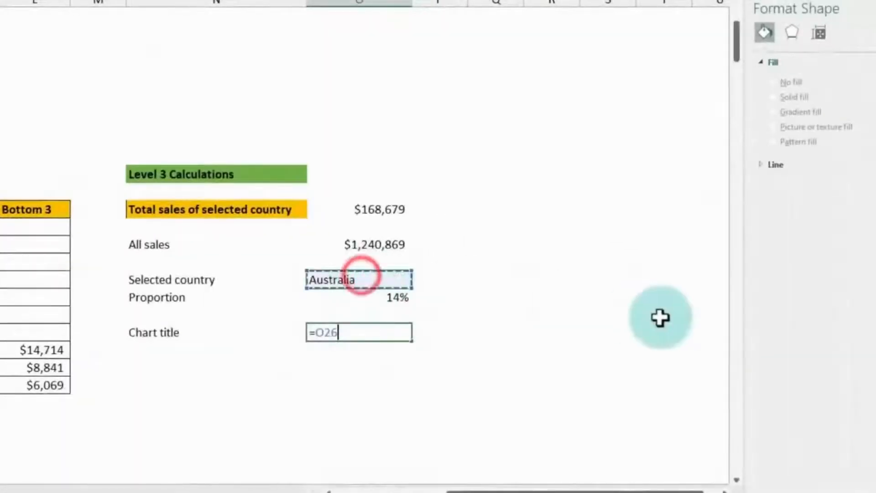
type("&\" brings in")
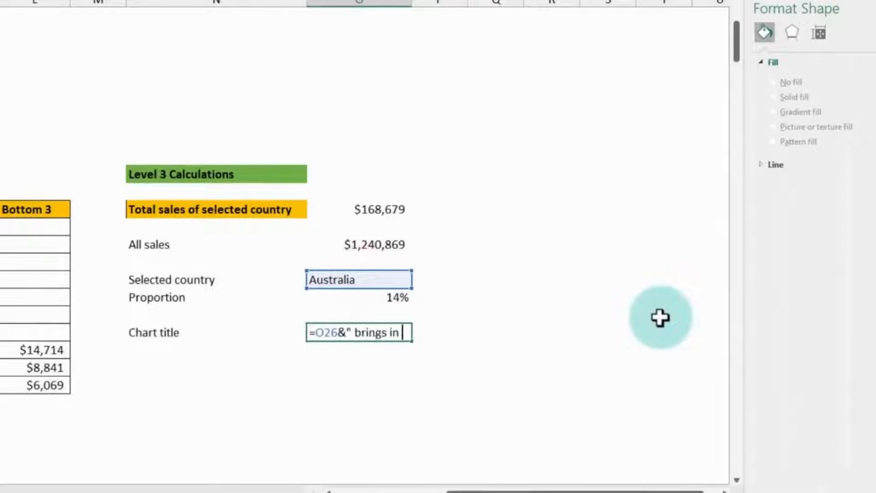
type(" \"&")
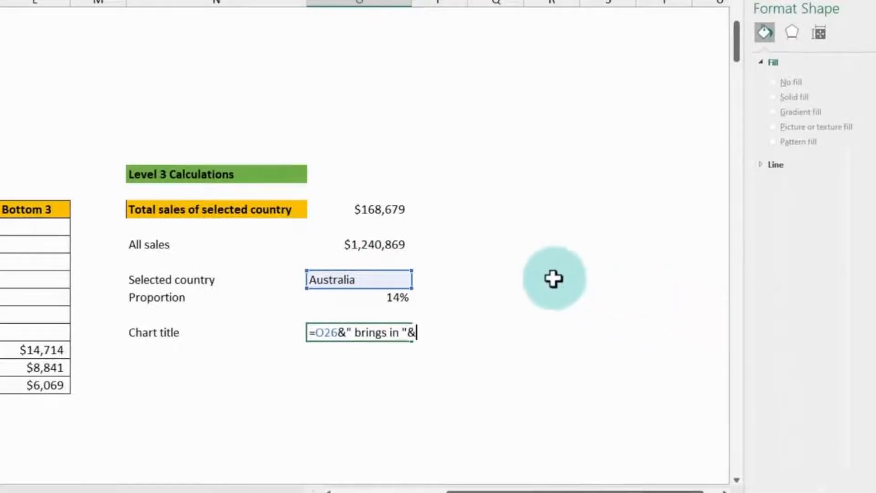
left_click(376, 210)
type("&\" and co")
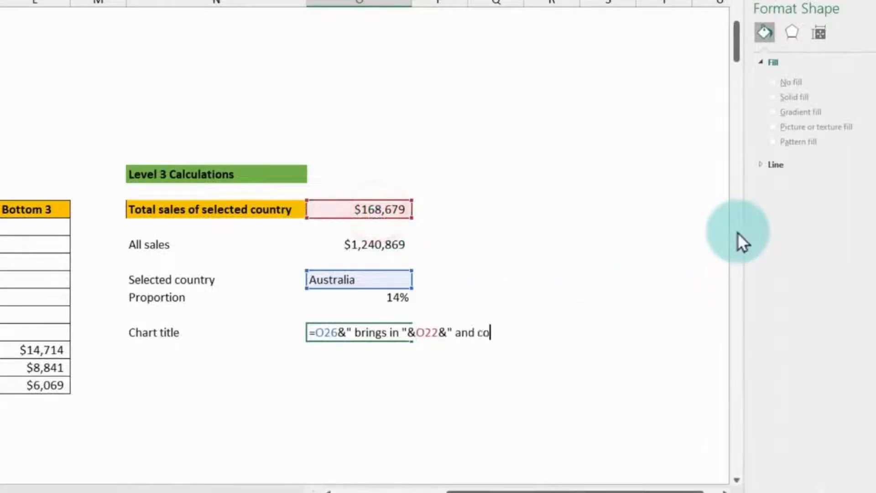
type("ntribtu")
key("BackSpace")
key("BackSpace")
type("utes \"&")
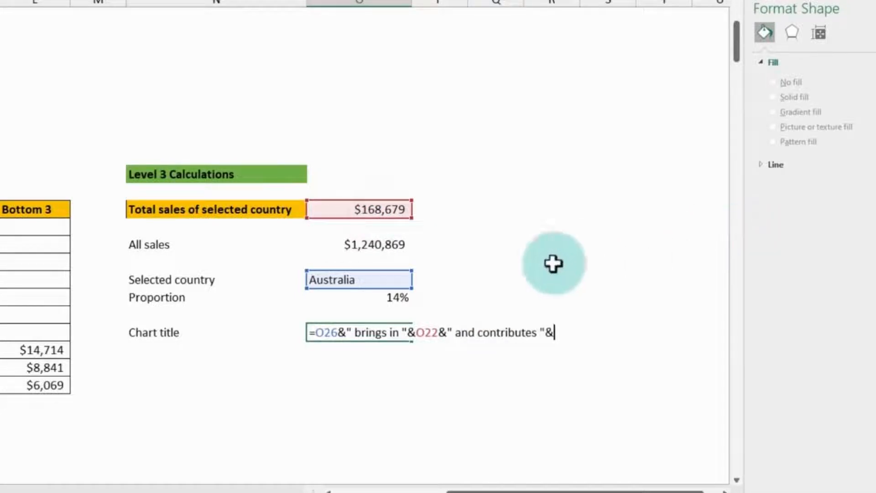
left_click(369, 295)
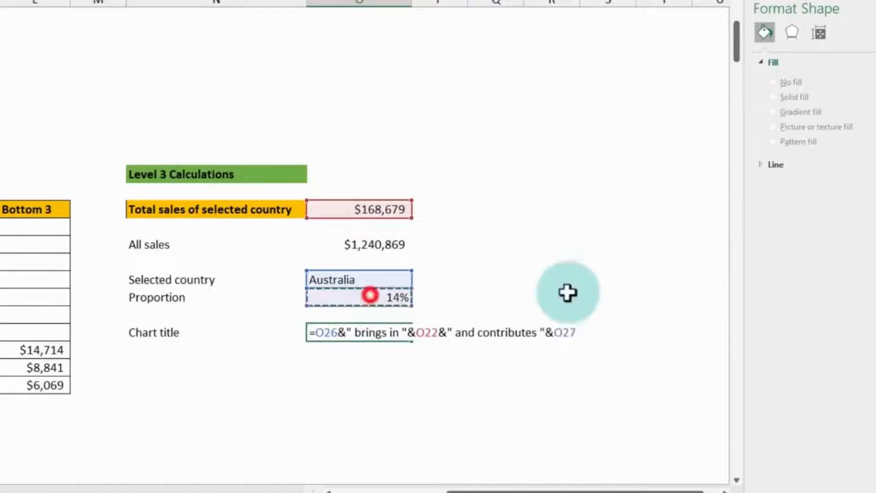
type("&\" of sales")
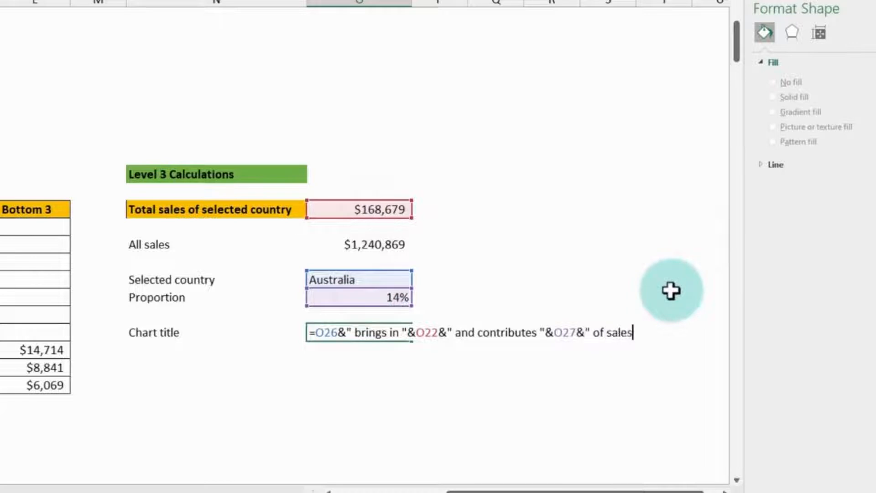
type("\"")
key("ctrl+Return")
left_click(369, 375)
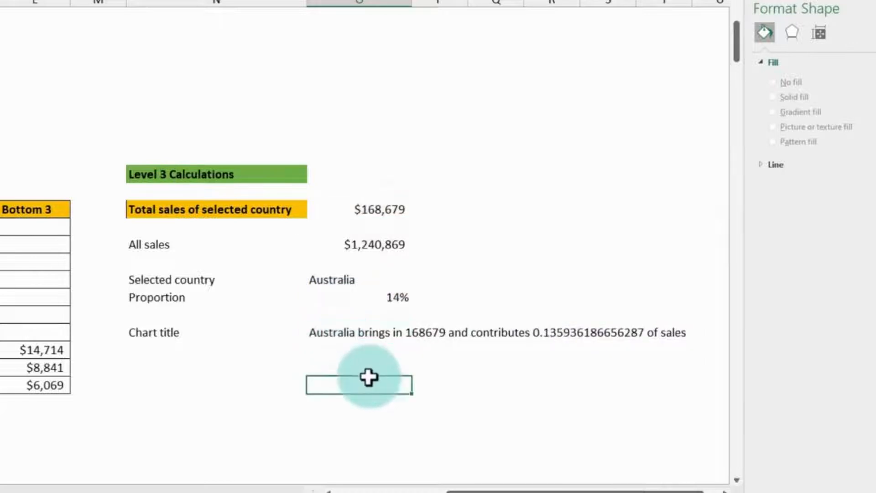
left_click(346, 331)
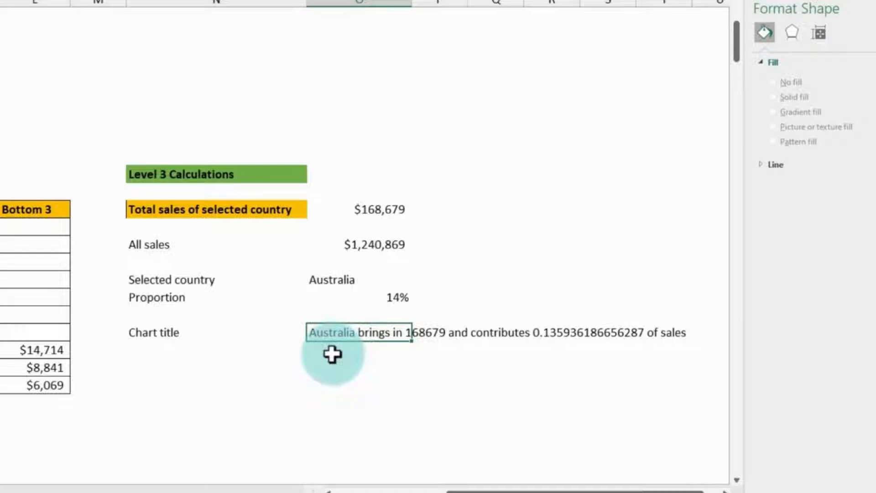
left_click(381, 366)
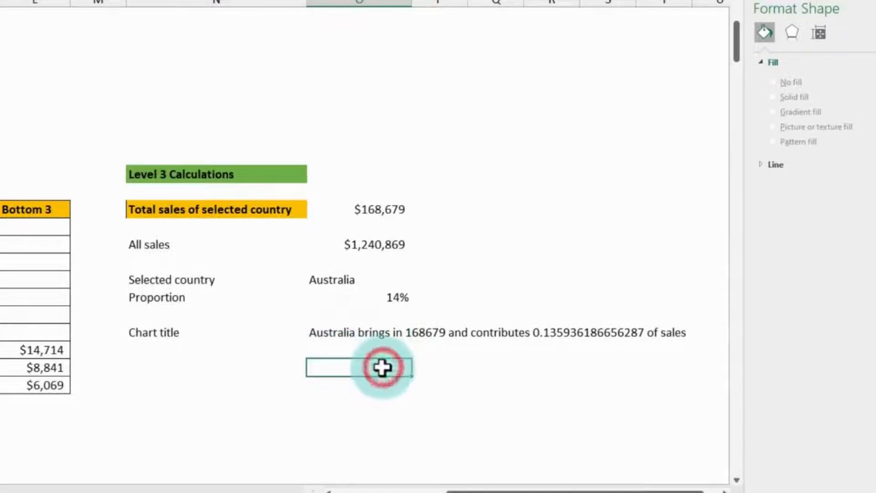
Step: Convert the proportion to percentage text in P27 with =TEXT(O27,"0%")
left_click(379, 300)
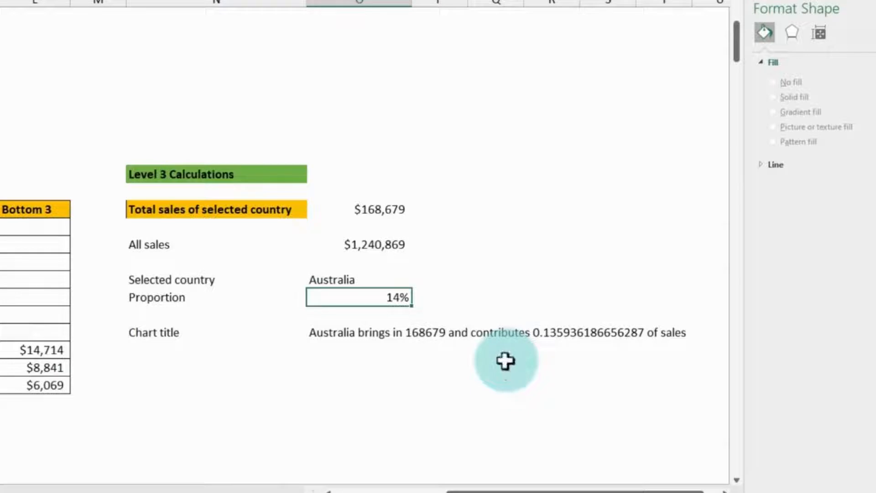
left_click(443, 298)
type("=text")
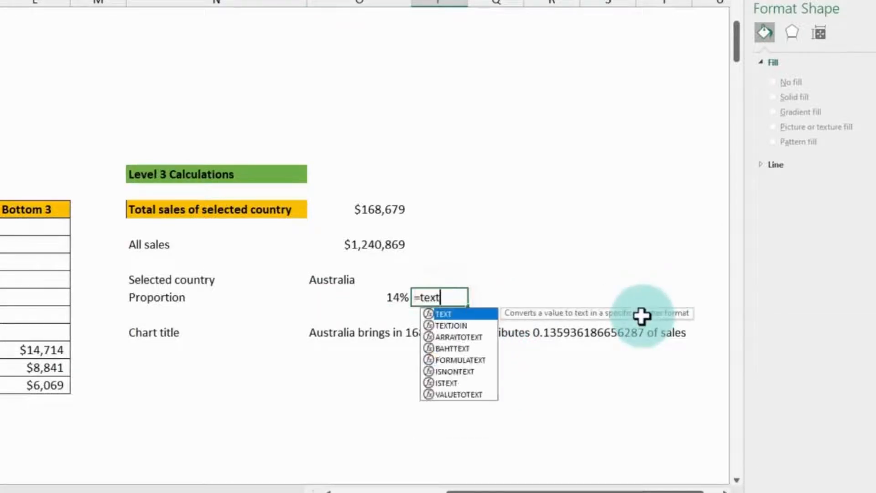
key("Tab")
key("Left")
type(",")
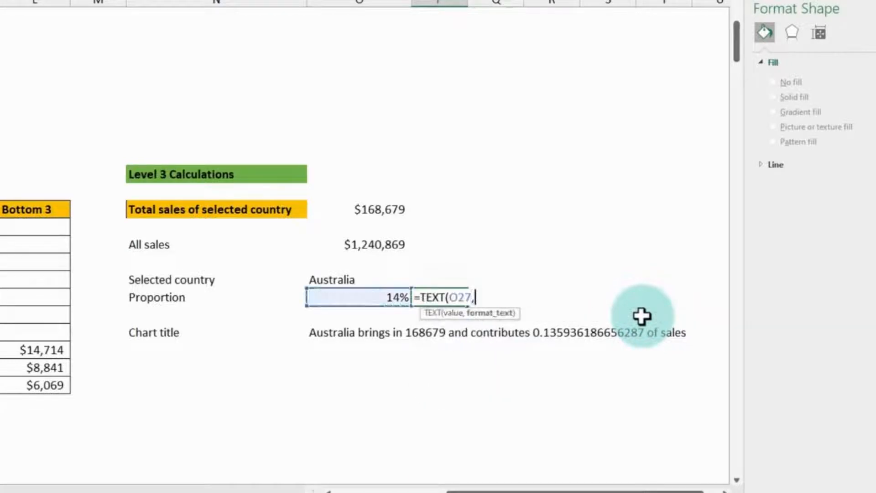
type("\"0%\")")
key("Return")
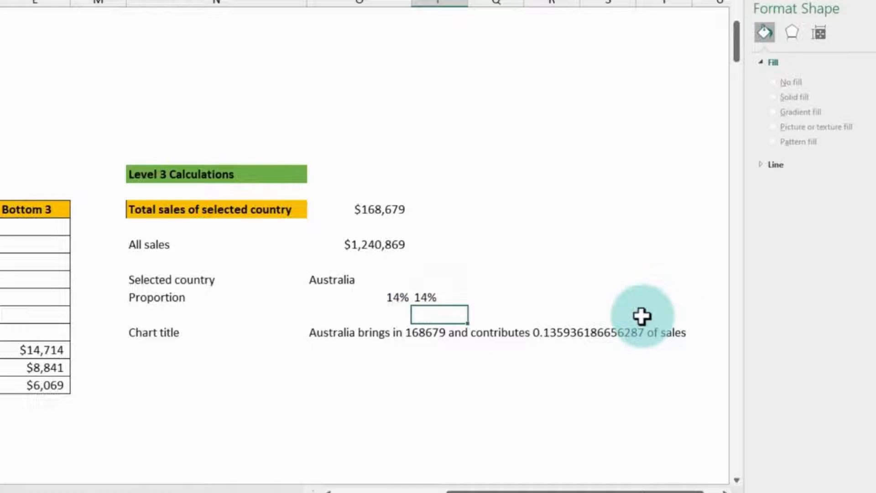
key("Up")
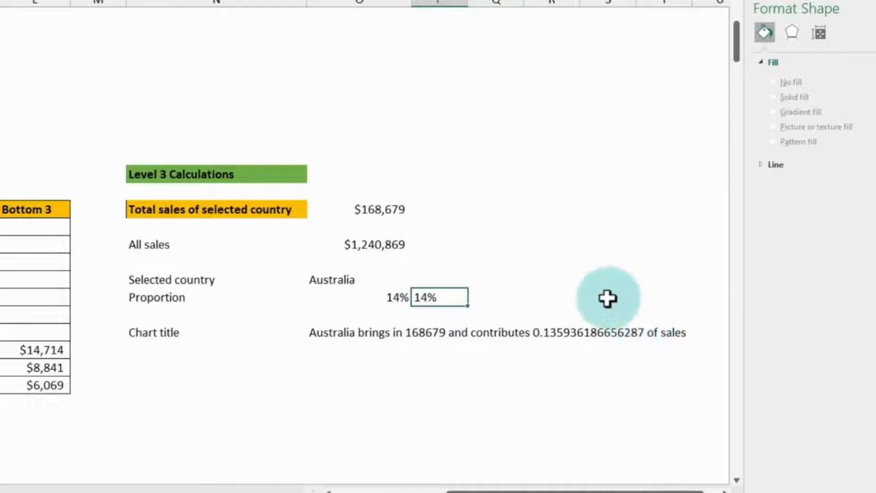
Step: Convert the selected country's total in O22 to dollar text with a thousands separator in P22, using the TEXT function
left_click(432, 208)
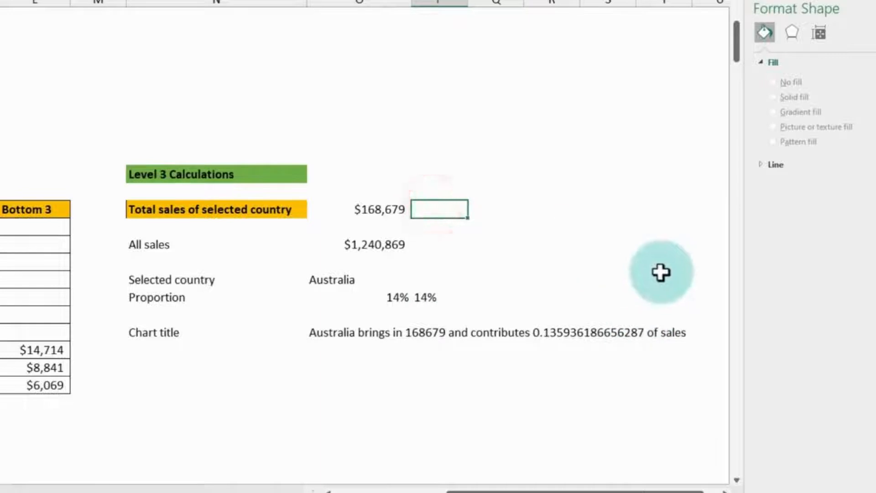
type("=text")
key("Tab")
key("Left")
type(",")
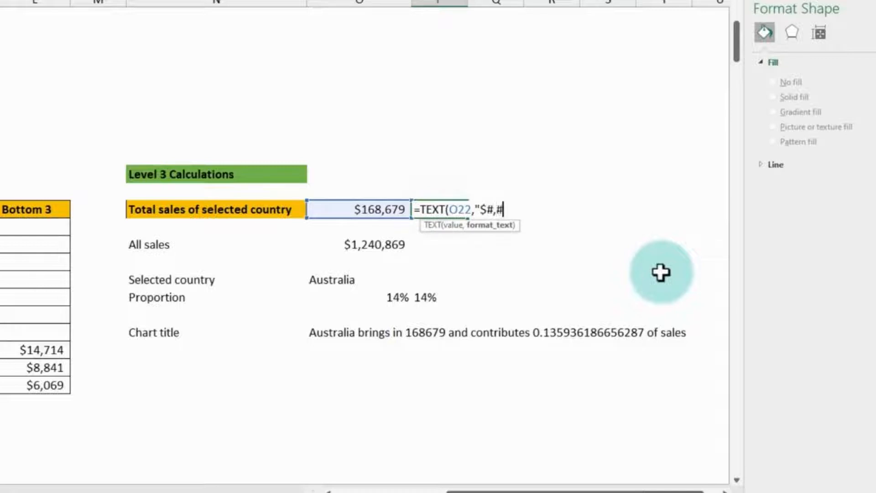
key("Return")
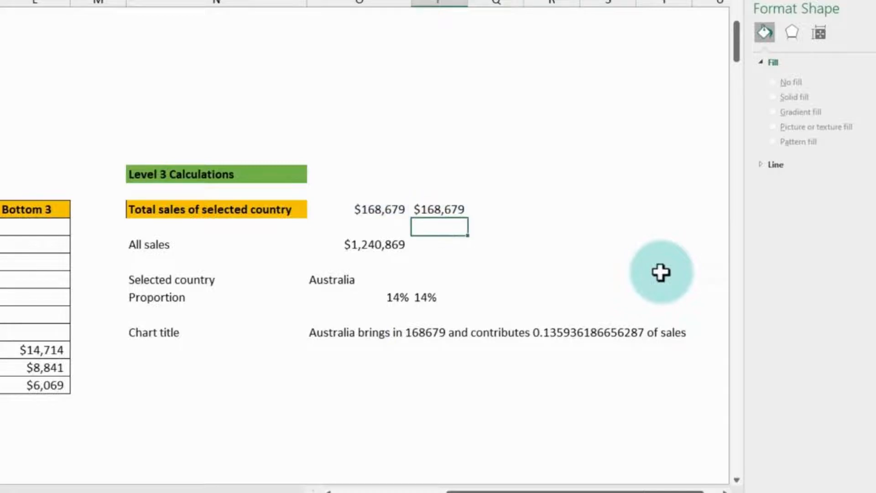
left_click(382, 204)
left_click(430, 206)
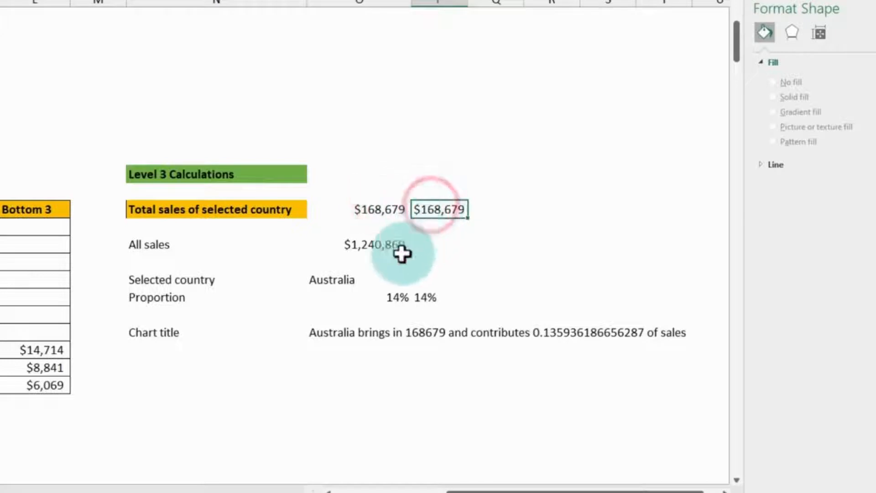
Step: Repoint the chart title formula in O29 from O22 and O27 to the formatted text in P22 and P27
double_click(351, 333)
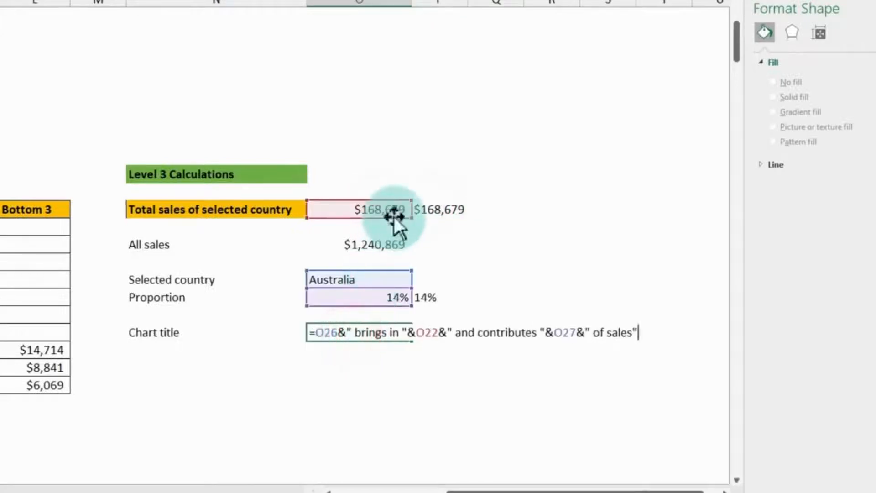
left_click_drag(393, 216, 417, 210)
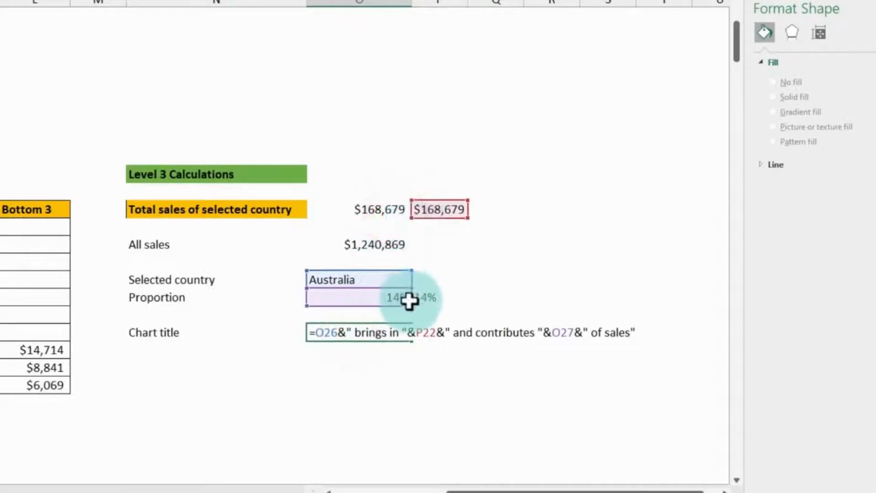
left_click_drag(409, 302, 434, 305)
key("Return")
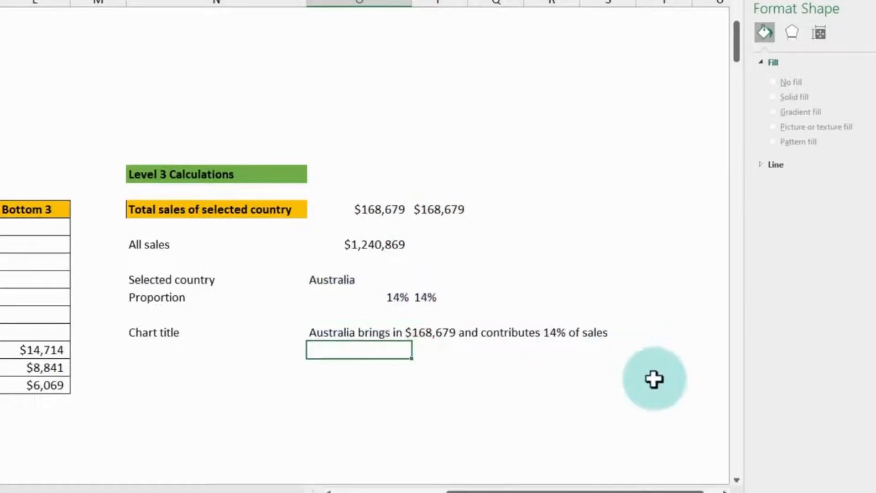
left_click(370, 332)
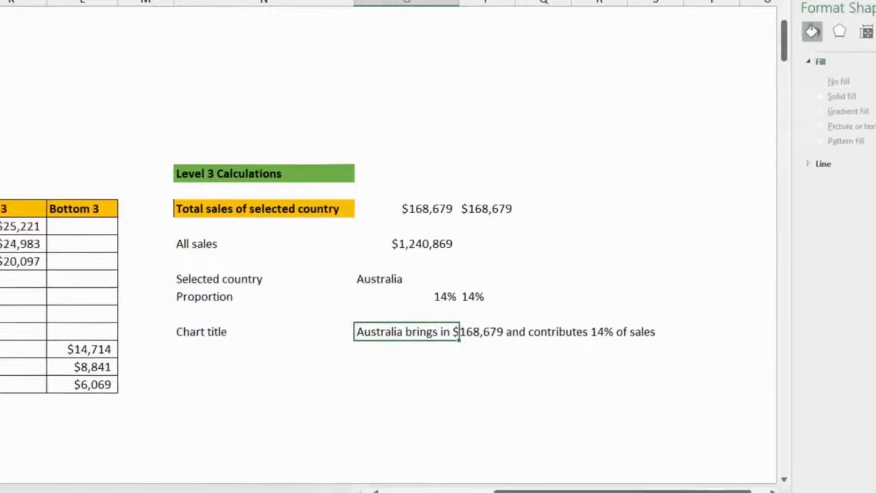
Step: Duplicate the Level 2 sheet, placing the copy right after it, and rename the copy Level 3
left_click(122, 486)
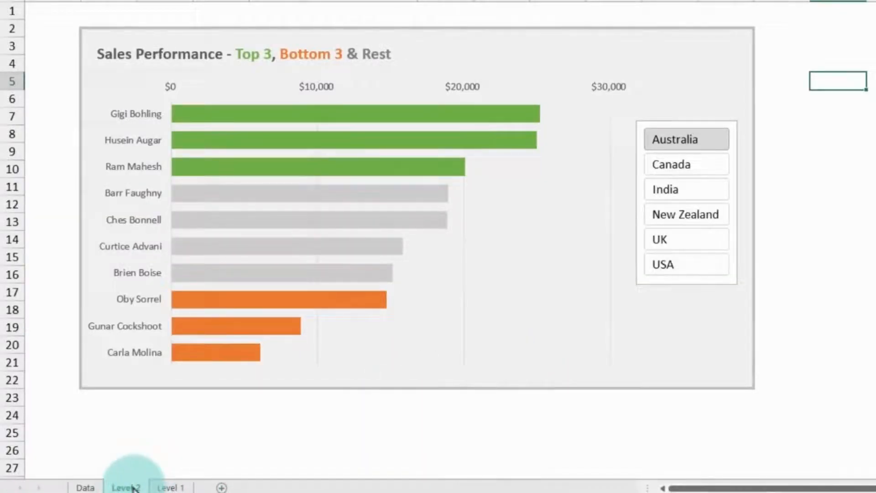
left_click_drag(132, 487, 180, 486)
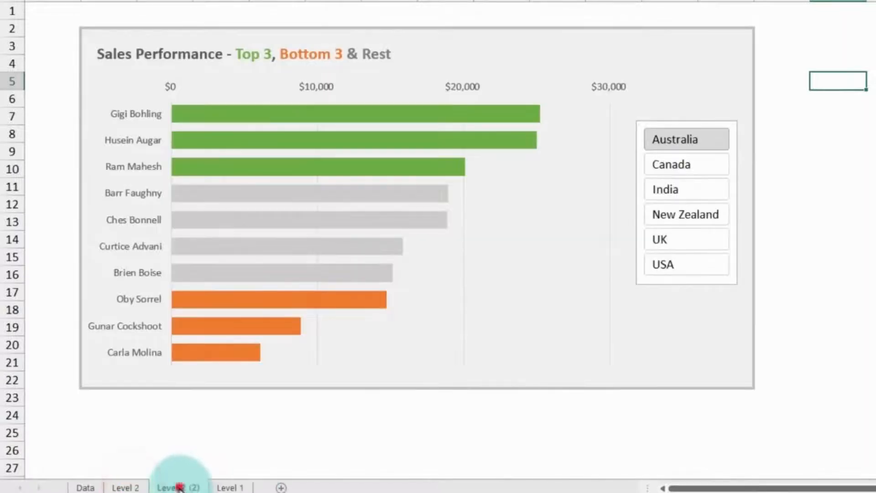
double_click(180, 487)
left_click(181, 487)
key("Delete")
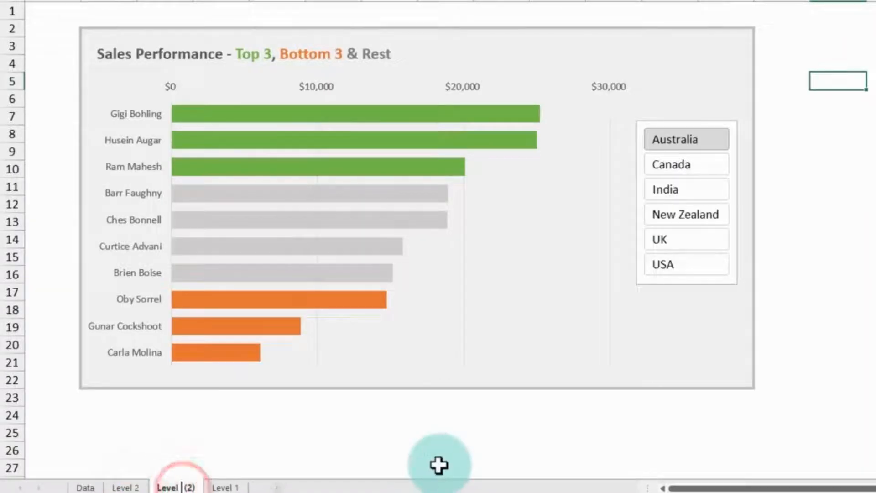
type("3")
key("Delete")
key("Delete")
key("Delete")
key("Delete")
key("Return")
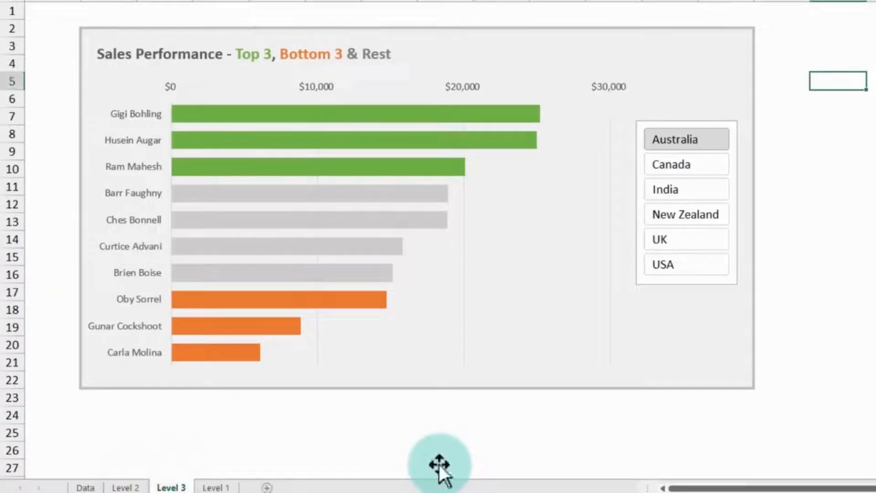
Step: Link the Level 3 chart's title to the chart title text in cell O29 of the Data sheet
left_click(235, 56)
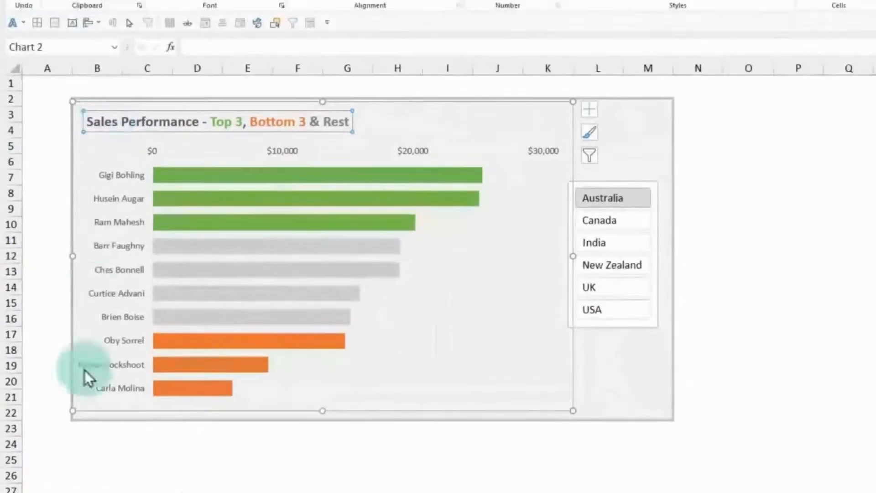
left_click(85, 487)
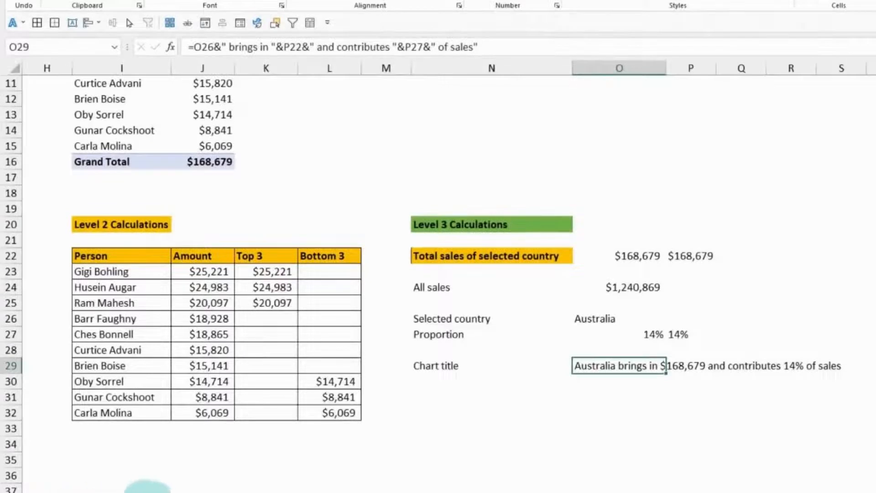
left_click(152, 489)
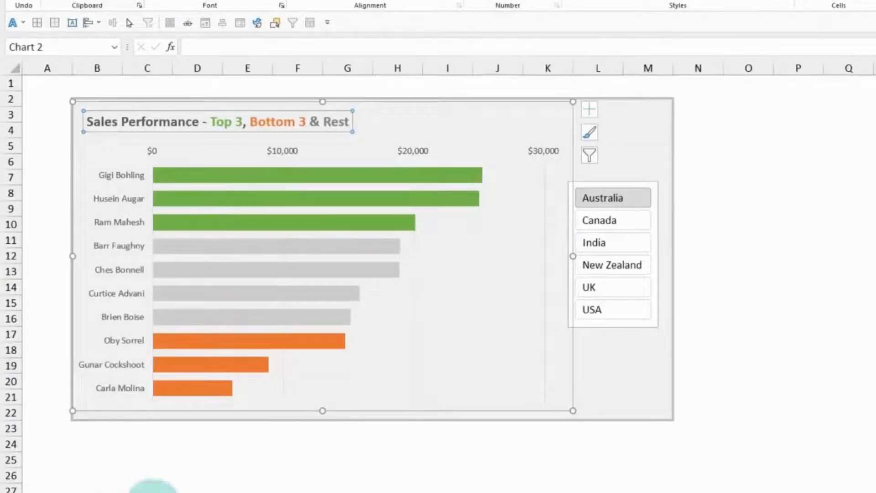
left_click(144, 112)
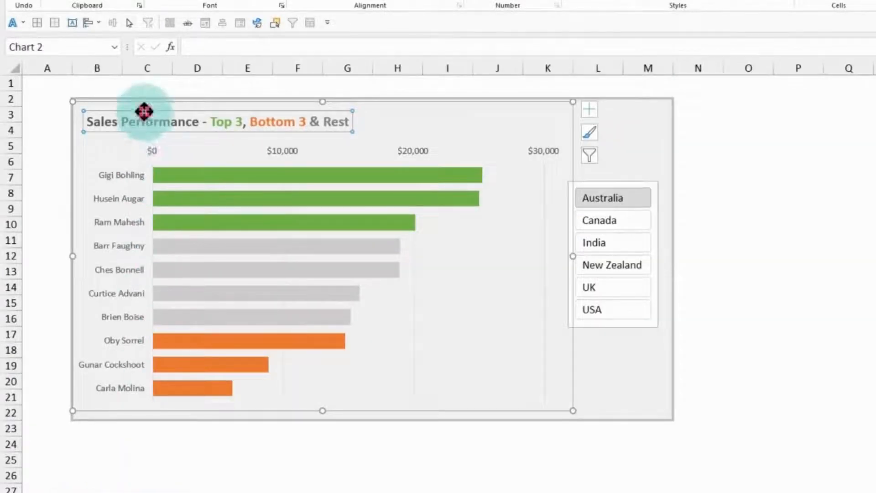
left_click(198, 44)
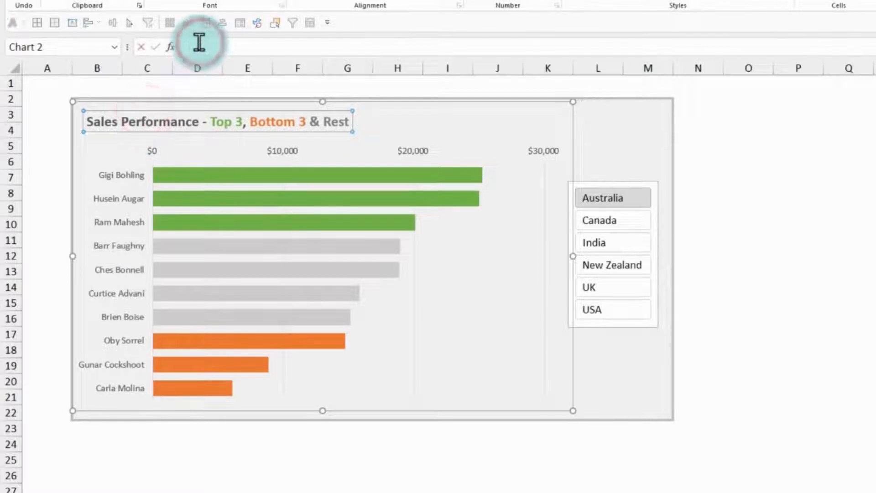
type("=")
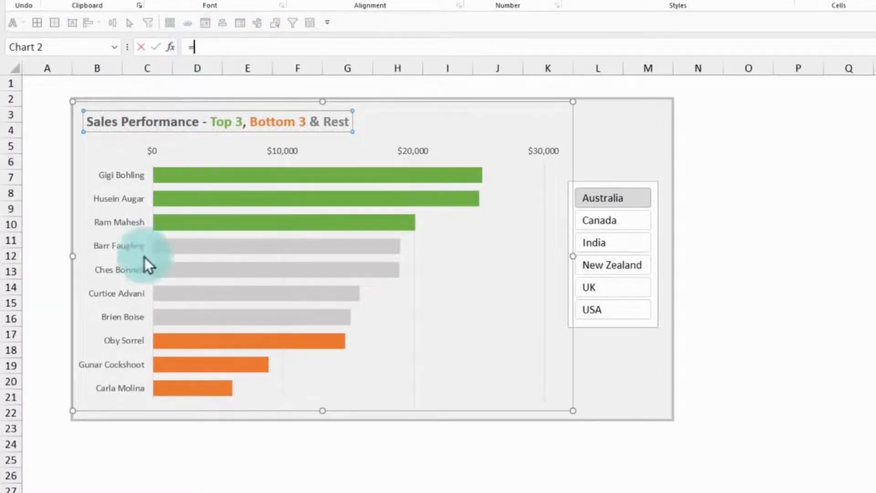
left_click(78, 492)
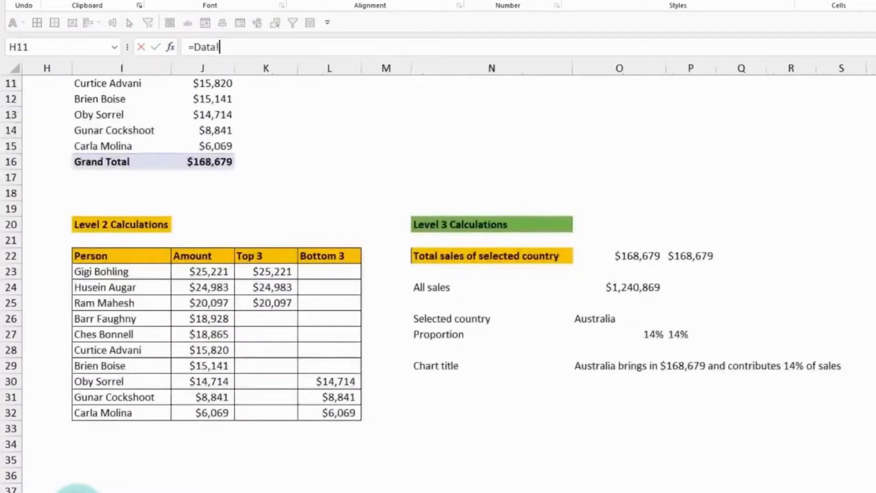
left_click(592, 365)
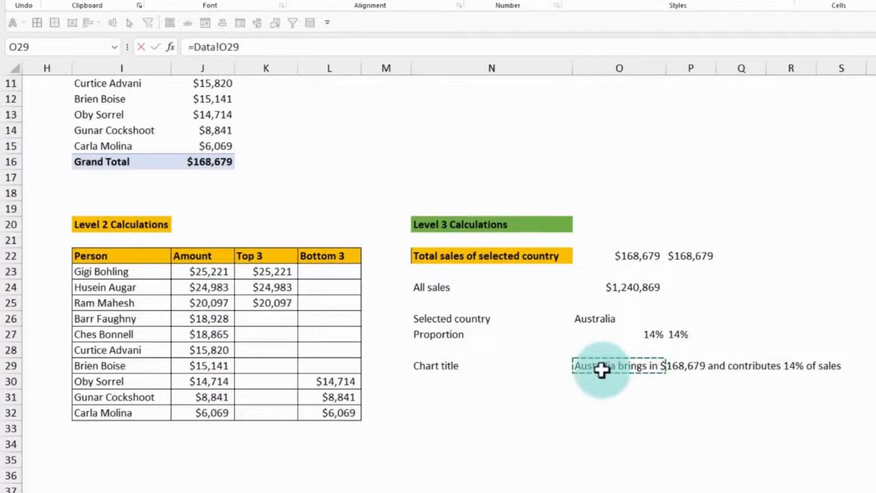
key("Return")
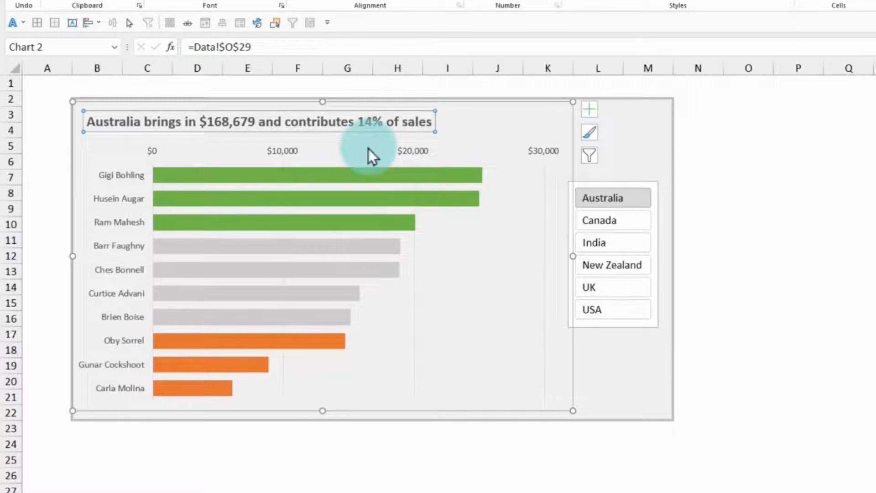
left_click(157, 462)
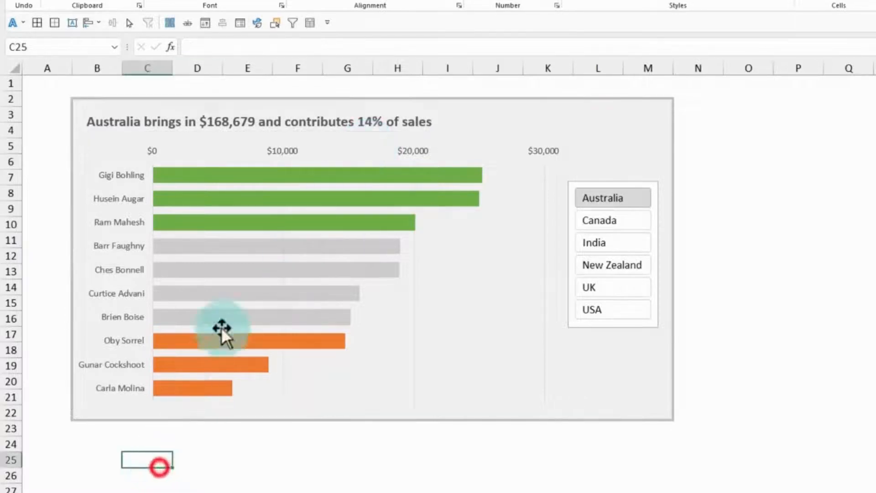
Step: Test the dynamic chart title by filtering the country slicer to Canada, New Zealand and UK in turn
left_click(325, 97)
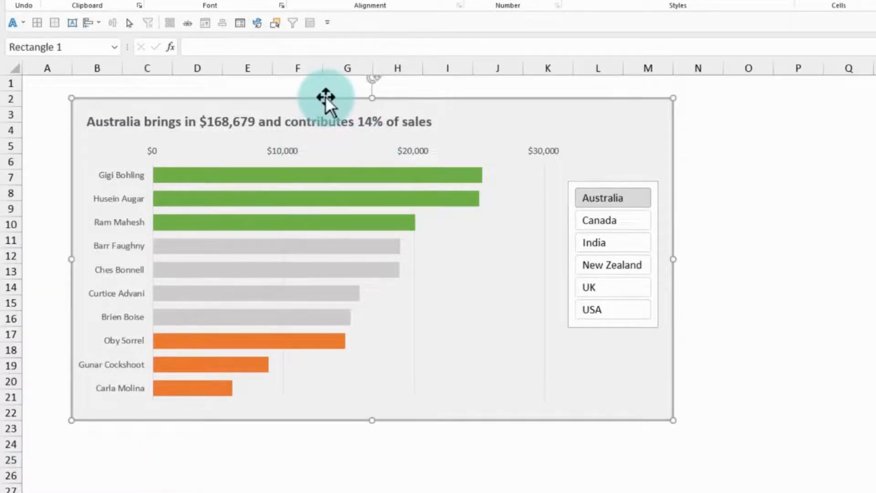
left_click(611, 221)
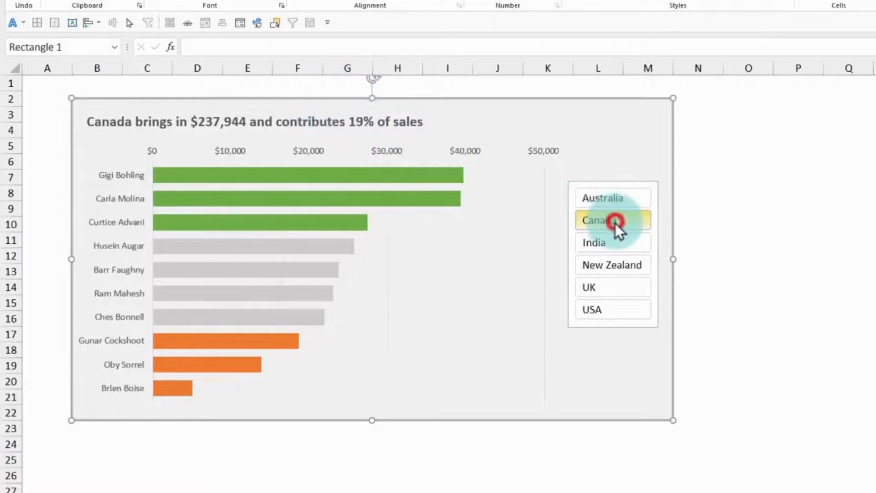
left_click(619, 266)
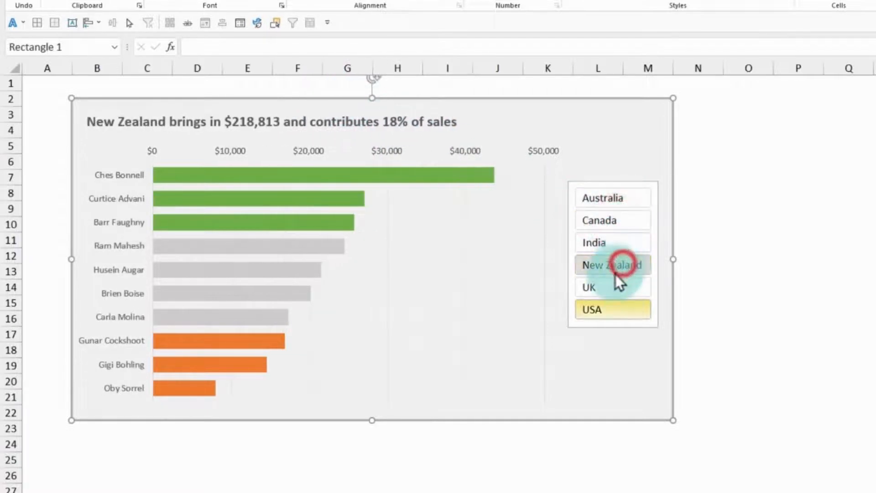
left_click(598, 291)
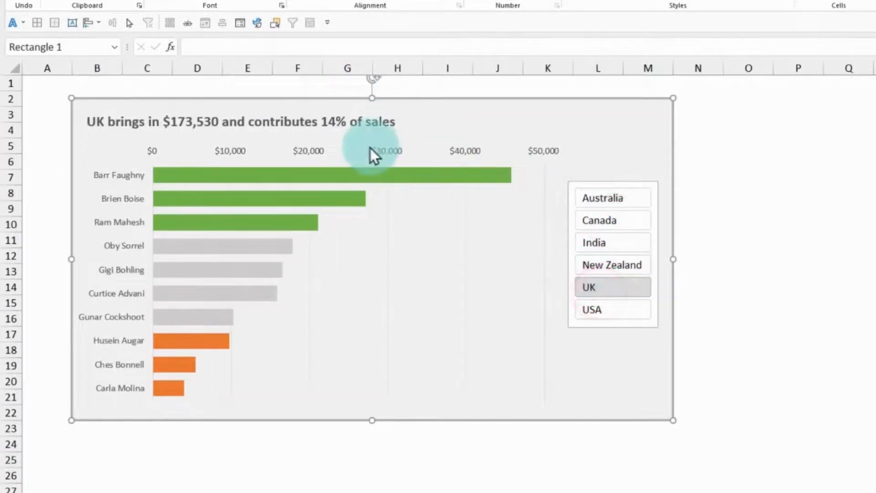
Step: On the Data sheet, enter the label Top 3 contribution in N31, below the Chart title row
left_click(78, 487)
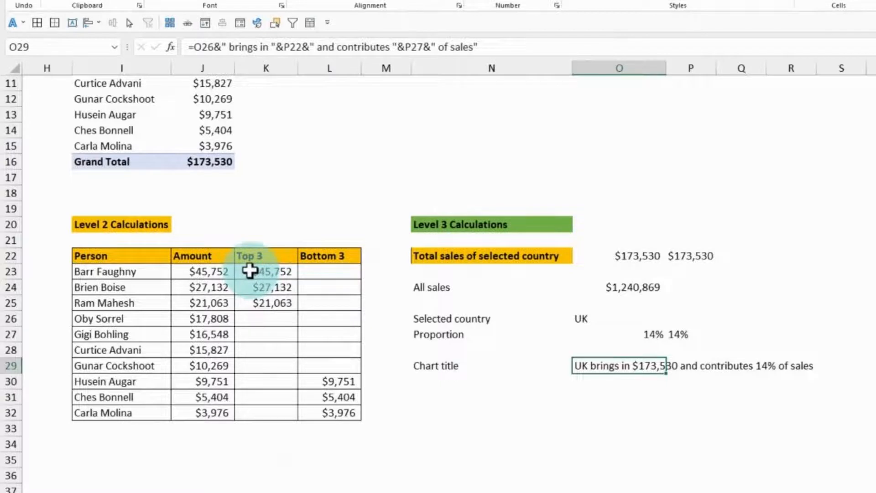
left_click(433, 402)
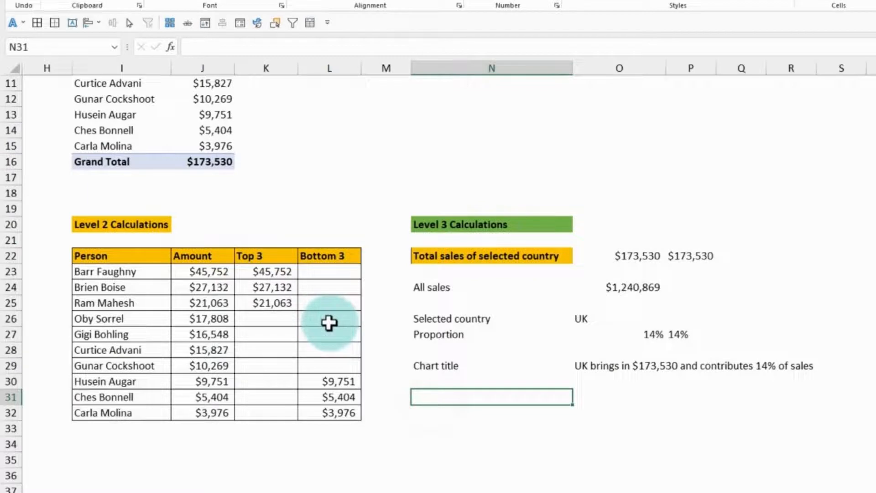
type("Top 3 cont")
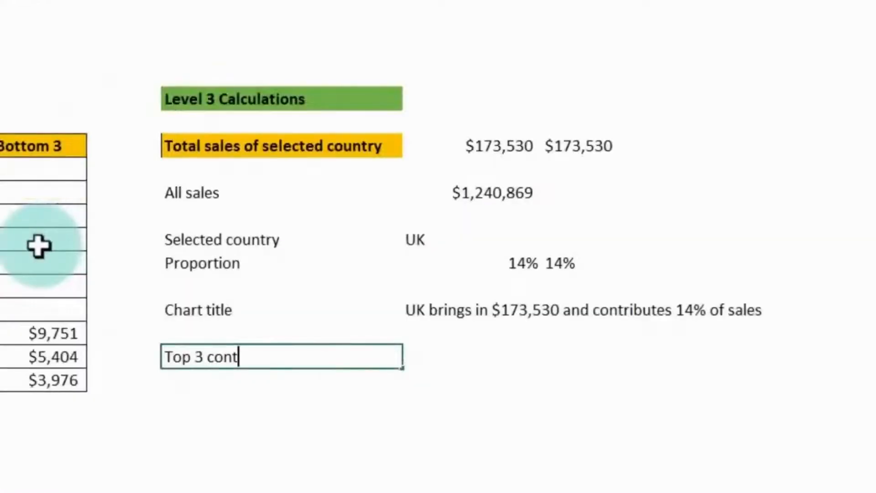
type("ribution")
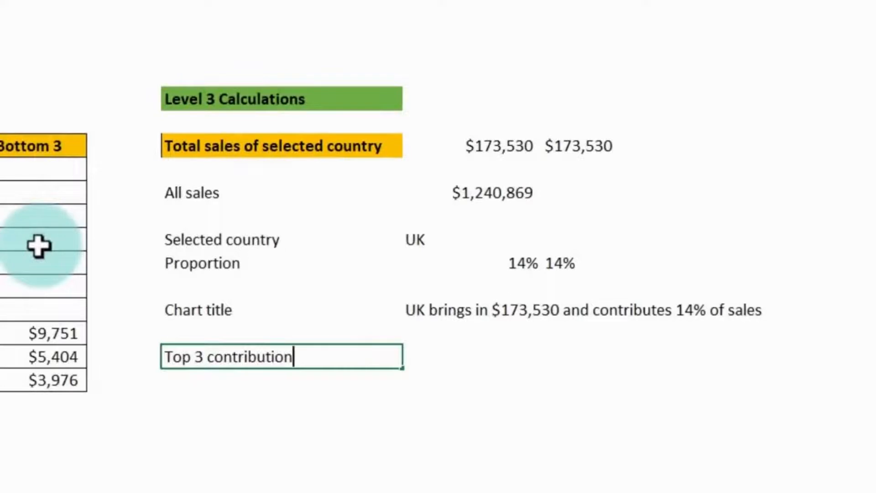
key("Tab")
Step: Calculate the top 3 contribution in O31 with a SUM of the Top 3 amounts in K23:K25
type("=")
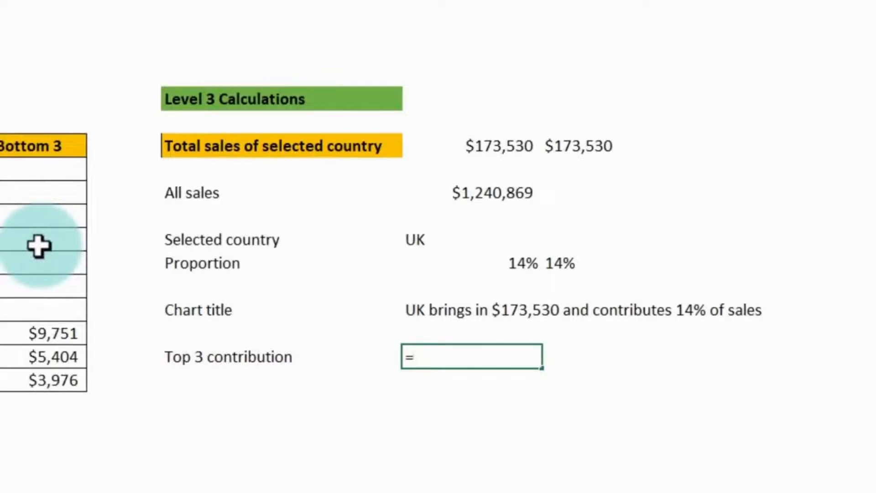
type("sum")
key("Tab")
left_click_drag(0, 169, 0, 216)
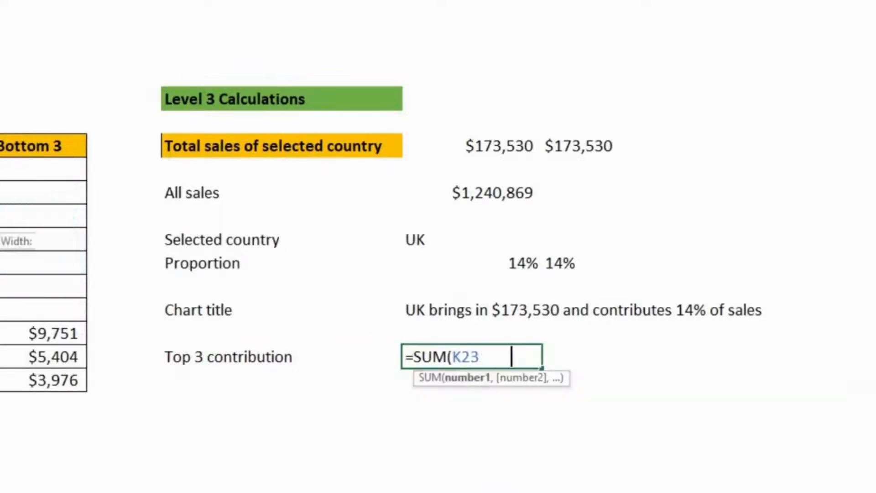
type(")")
key("Return")
Step: Enter a label starting with Bottom 3 in N32, directly below Top 3 contribution
type("B")
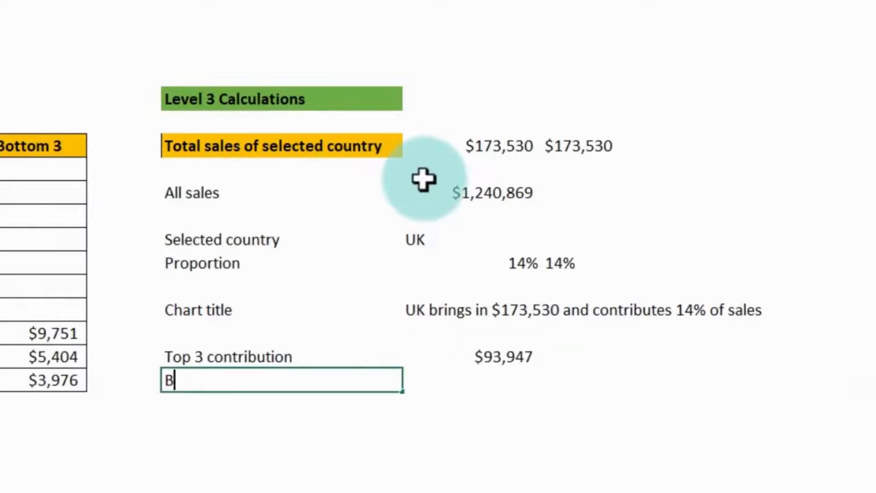
type("ottom 3")
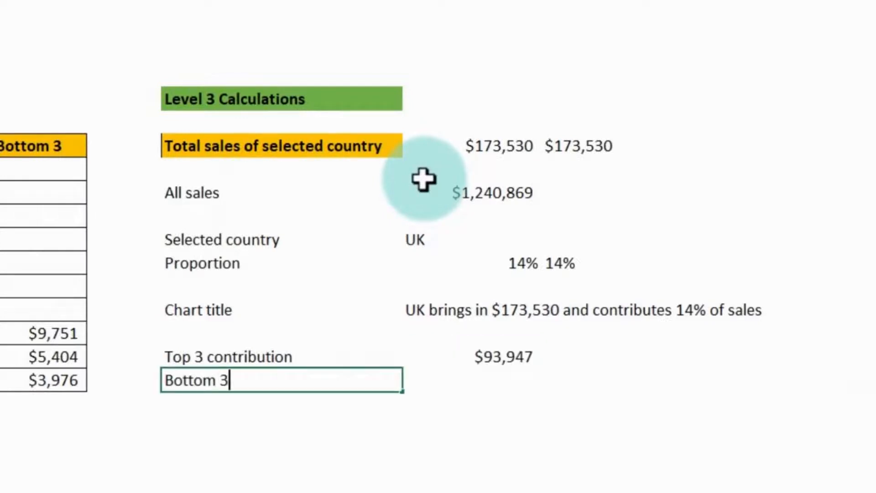